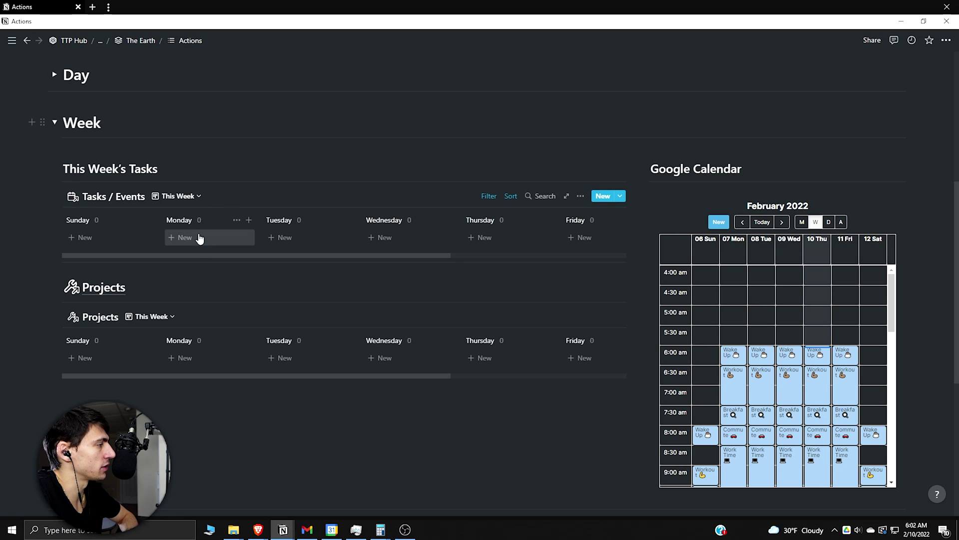
Step: Add a formula property named This Week? to Card 1
{"action": "scroll", "coordinate": [349, 300], "scroll_direction": "down", "scroll_amount": 5}
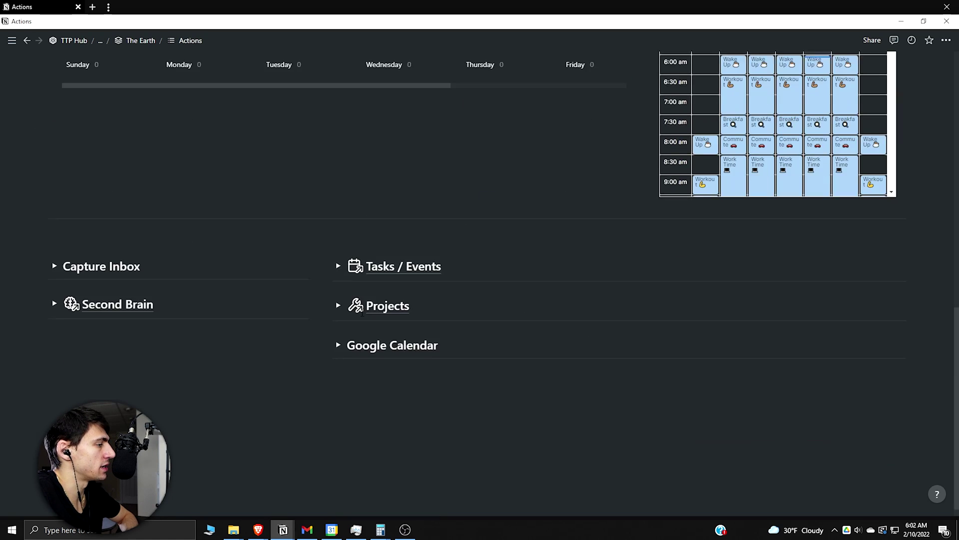
{"action": "scroll", "coordinate": [349, 300], "scroll_direction": "up", "scroll_amount": 7}
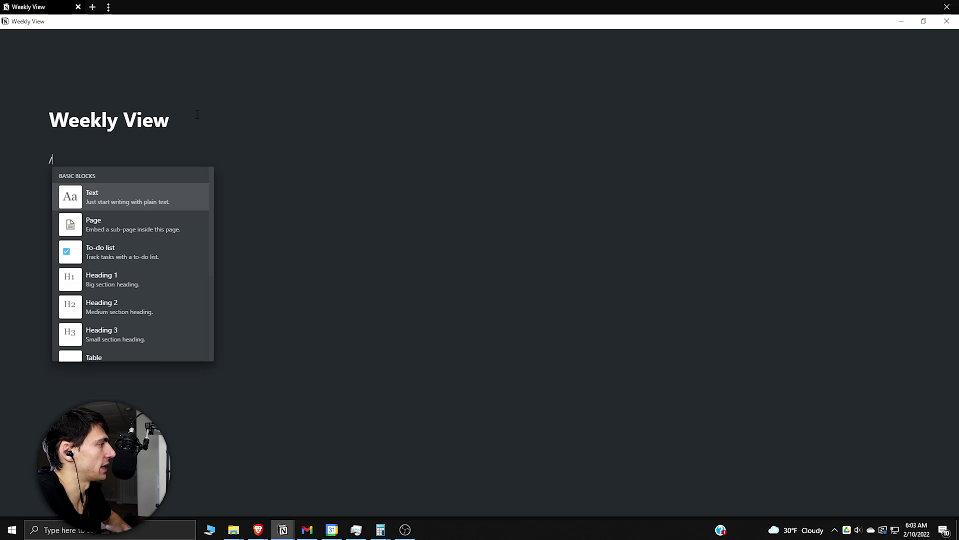
{"action": "type", "text": "board"}
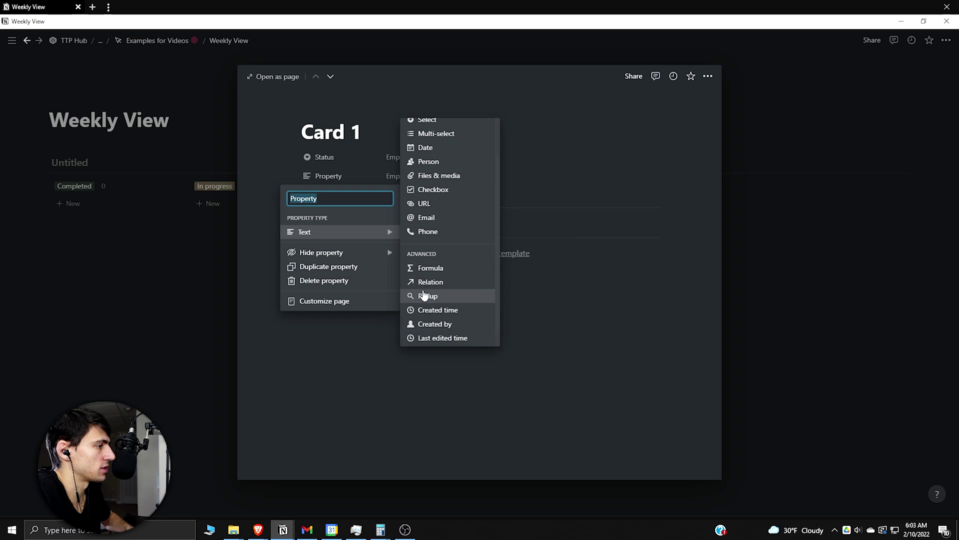
{"action": "left_click", "coordinate": [431, 273]}
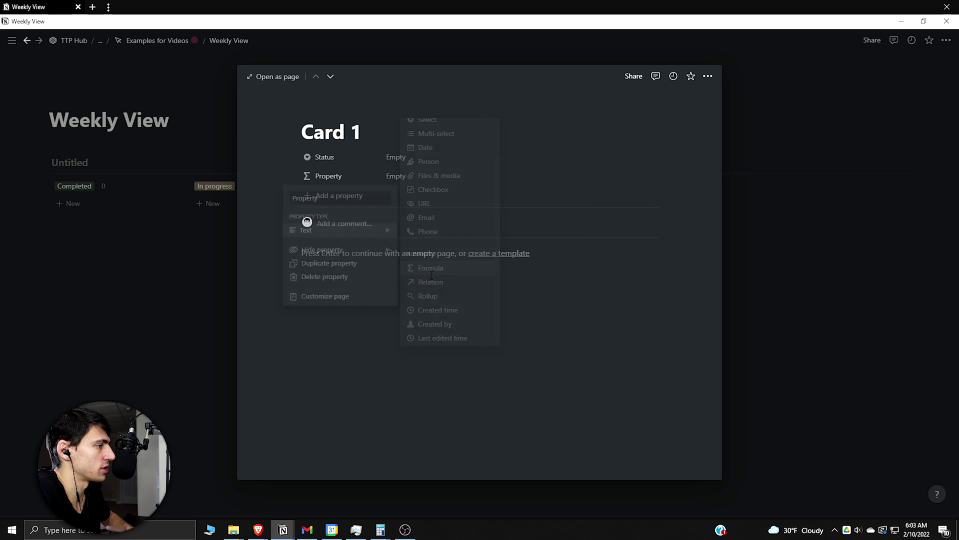
{"action": "left_click", "coordinate": [338, 178]}
{"action": "type", "text": "This Week?"}
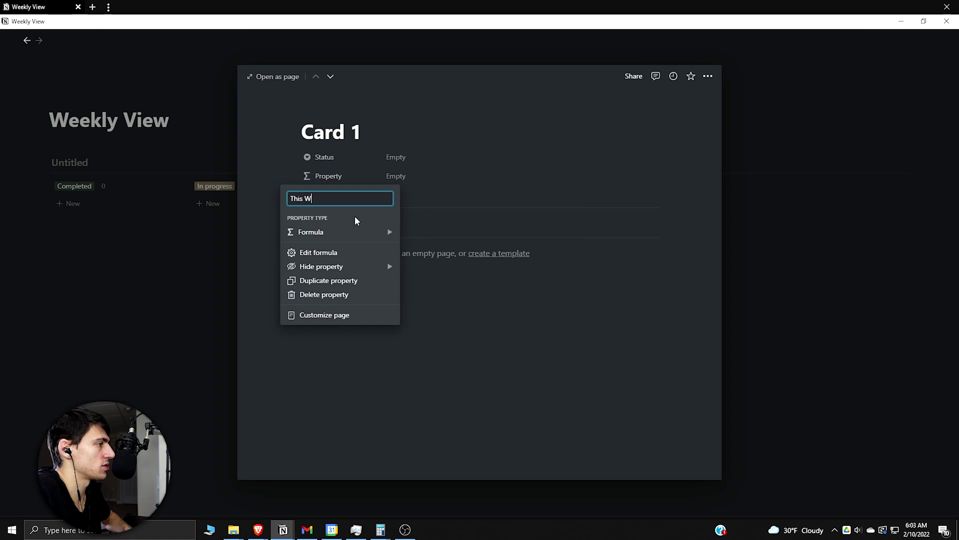
{"action": "key", "text": "Return"}
Step: Add a Day of the Week formula property and rename the date property to Date
{"action": "left_click", "coordinate": [353, 195]}
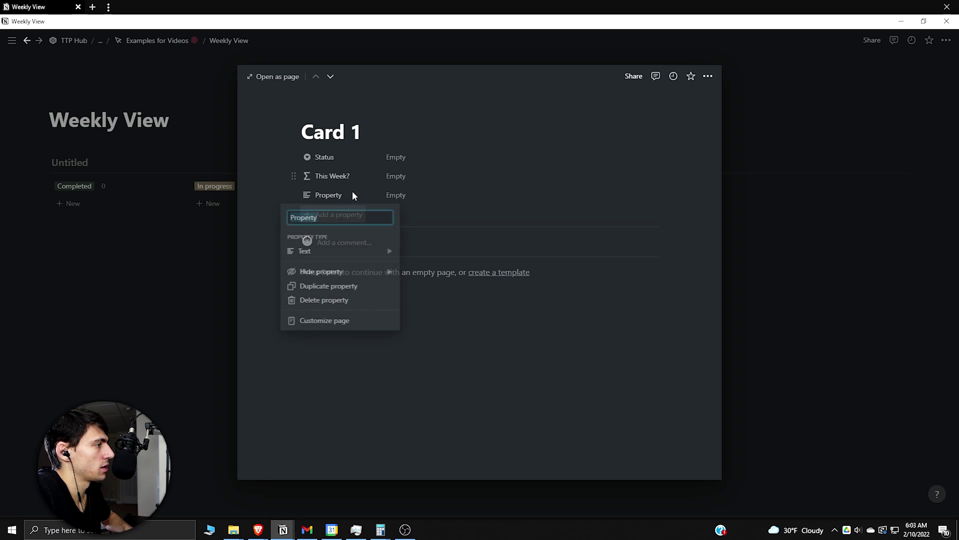
{"action": "mouse_move", "coordinate": [352, 250]}
{"action": "left_click", "coordinate": [420, 337]}
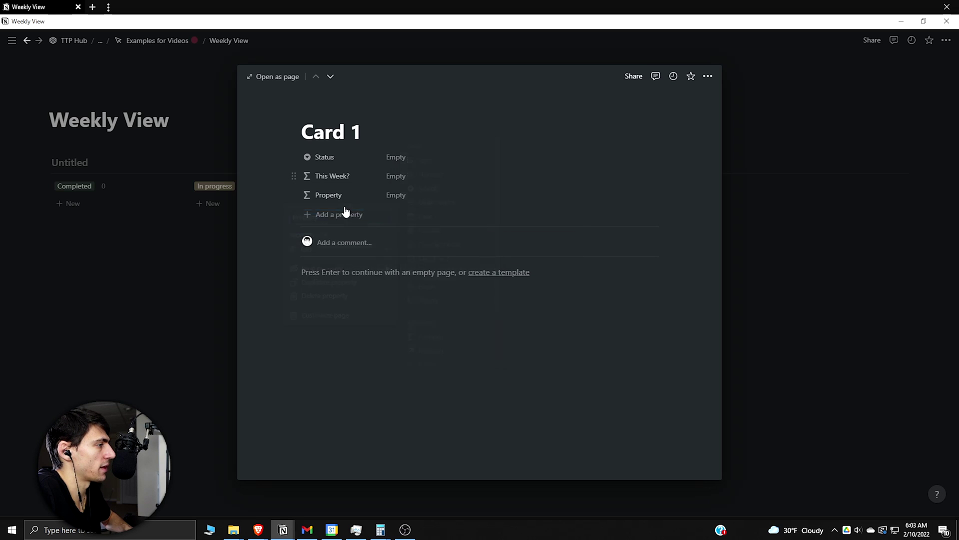
{"action": "left_click", "coordinate": [328, 202]}
{"action": "type", "text": "Day of the Week"}
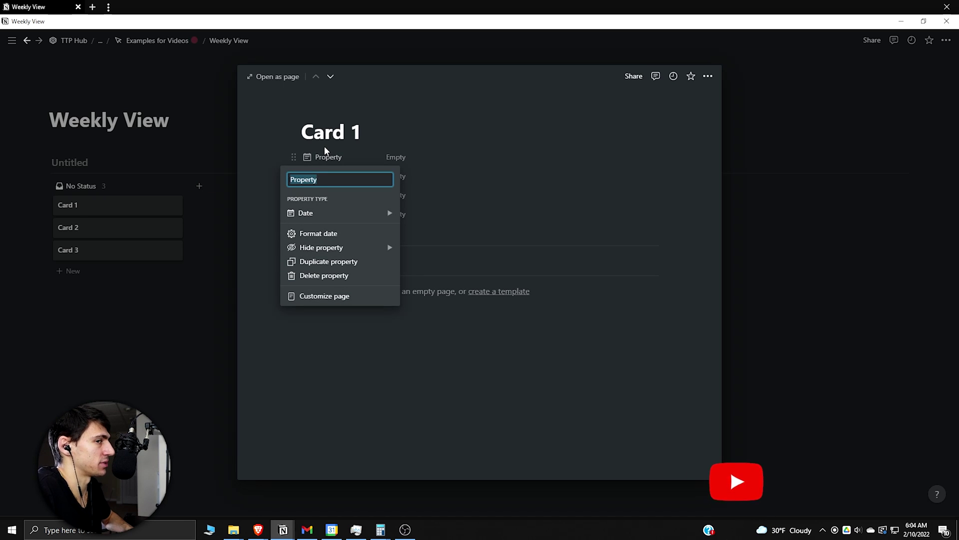
{"action": "type", "text": "Date"}
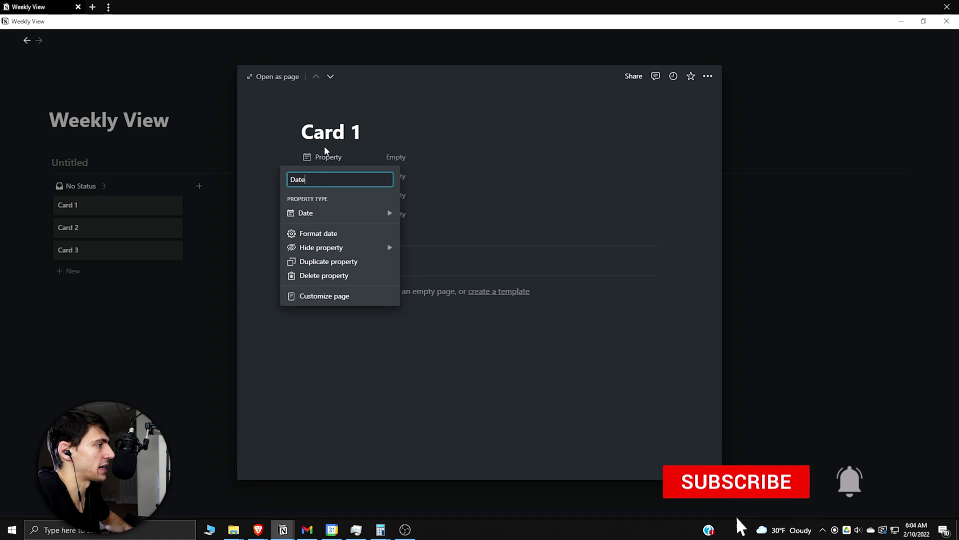
{"action": "key", "text": "Return"}
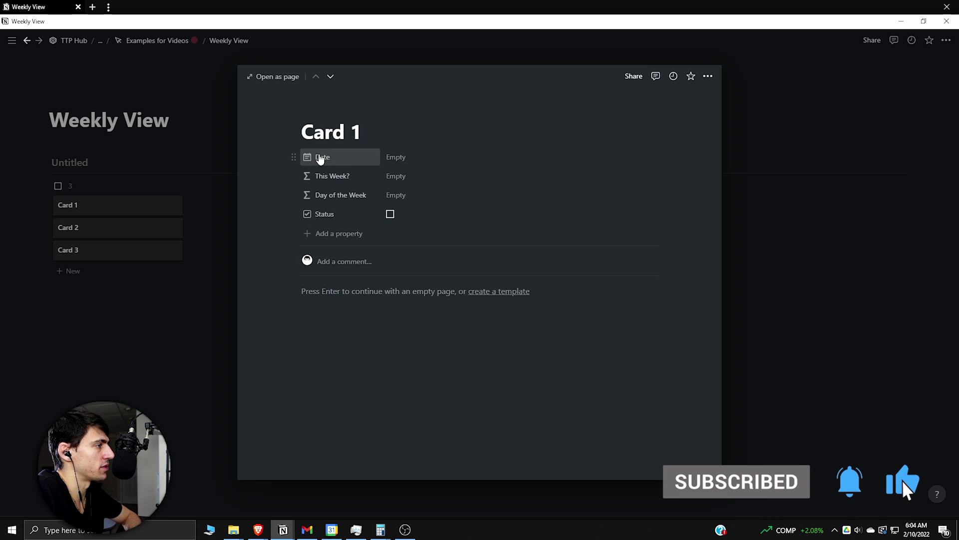
Step: Set the This Week? formula to formatDate(prop("Date"), "w") == formatDate(now(), "w") ? "This Week" : "Not This Week"
{"action": "left_click", "coordinate": [407, 177]}
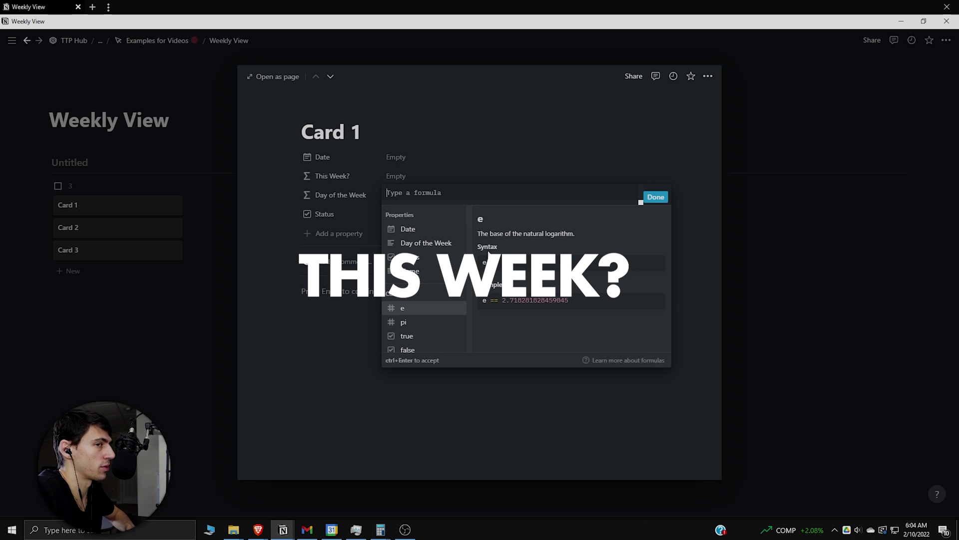
{"action": "type", "text": "(format"}
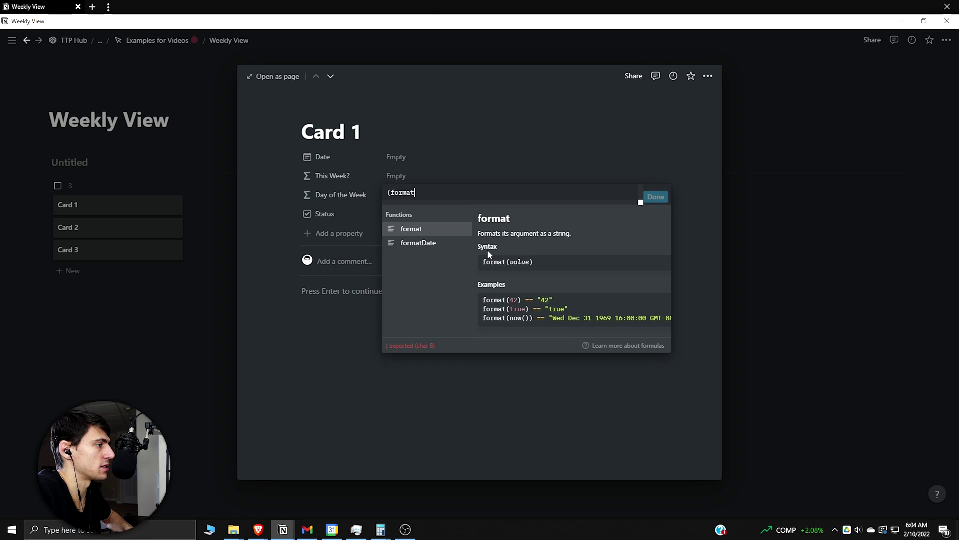
{"action": "type", "text": "date(pr"}
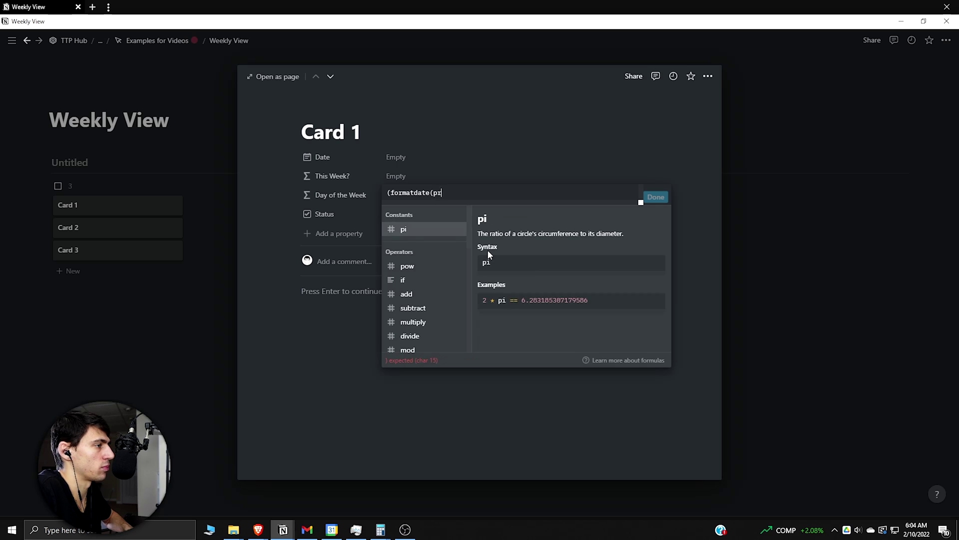
{"action": "type", "text": "op(\"Date"}
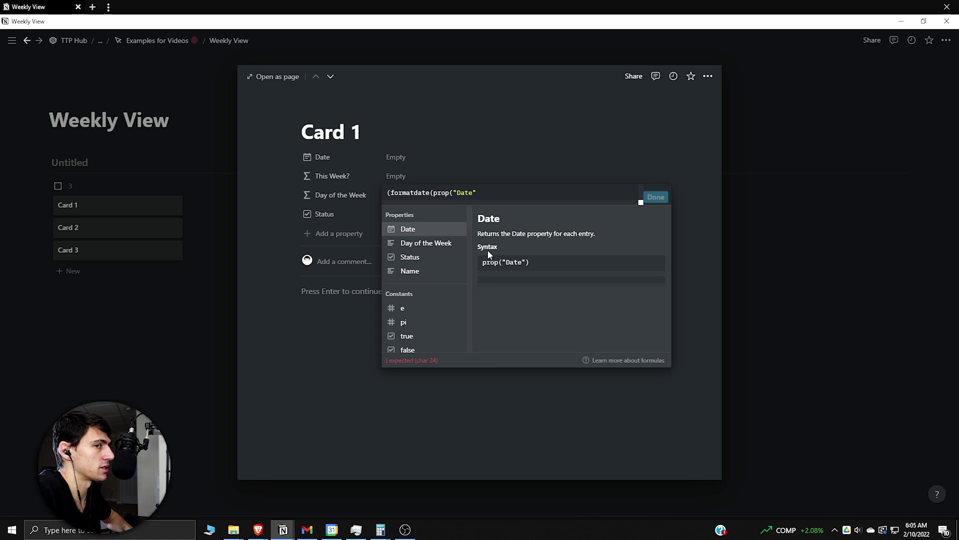
{"action": "type", "text": "\"), \"w"}
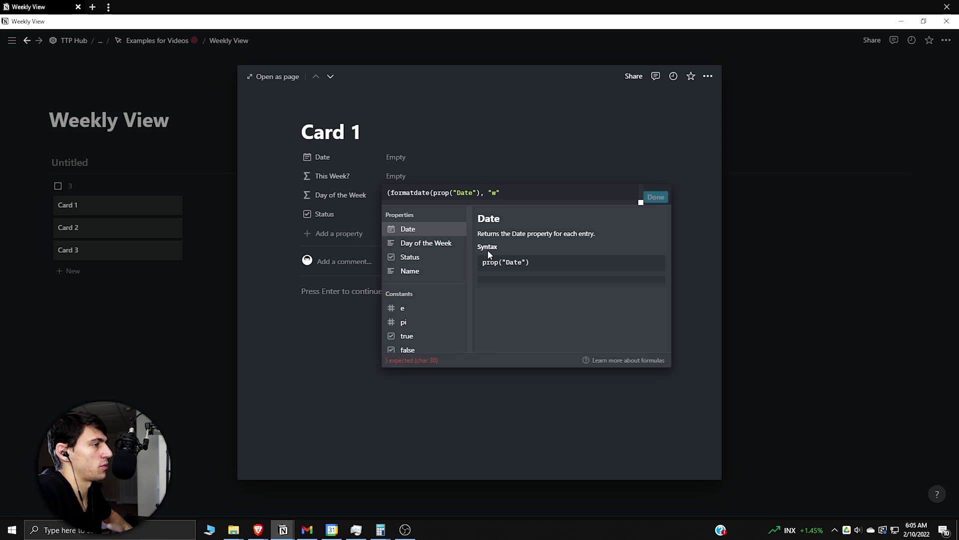
{"action": "type", "text": ") == f"}
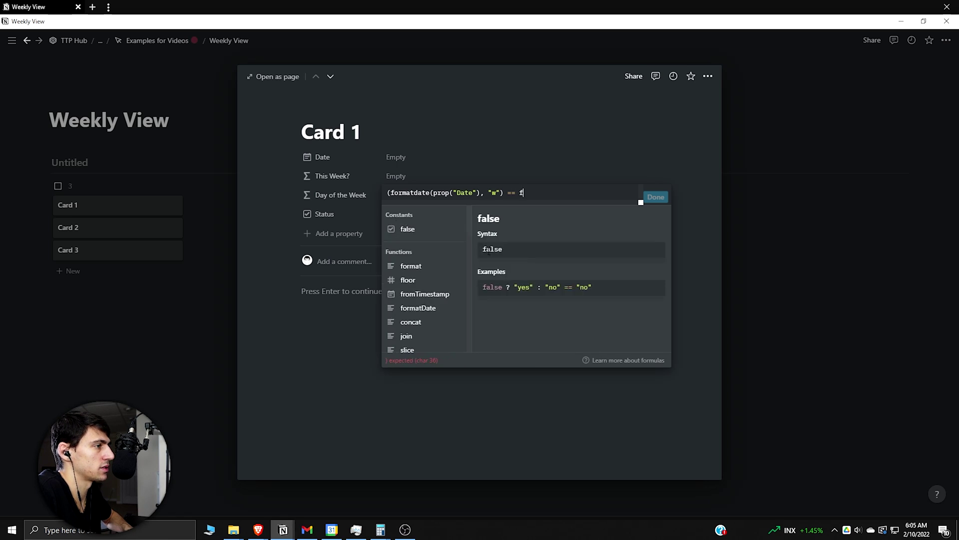
{"action": "type", "text": "ormatDate"}
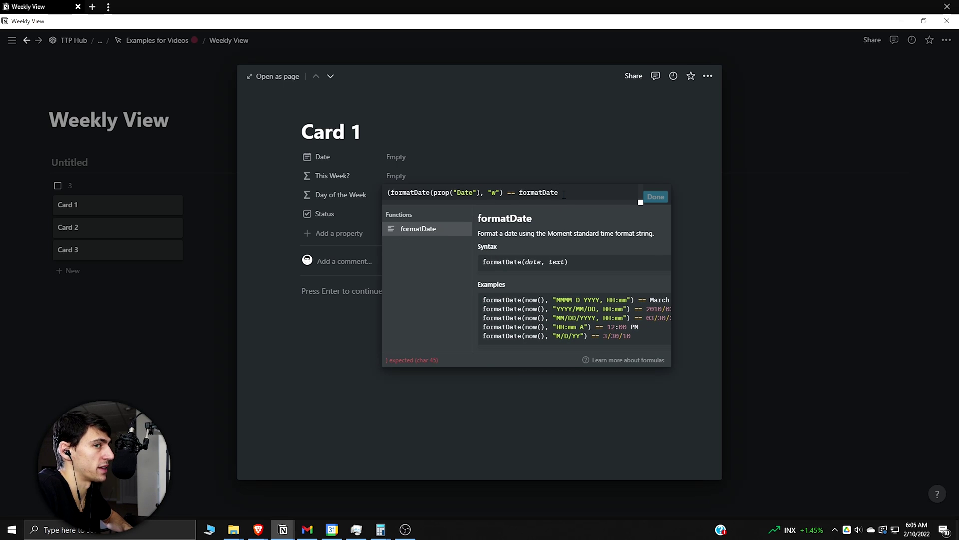
{"action": "type", "text": "(now"}
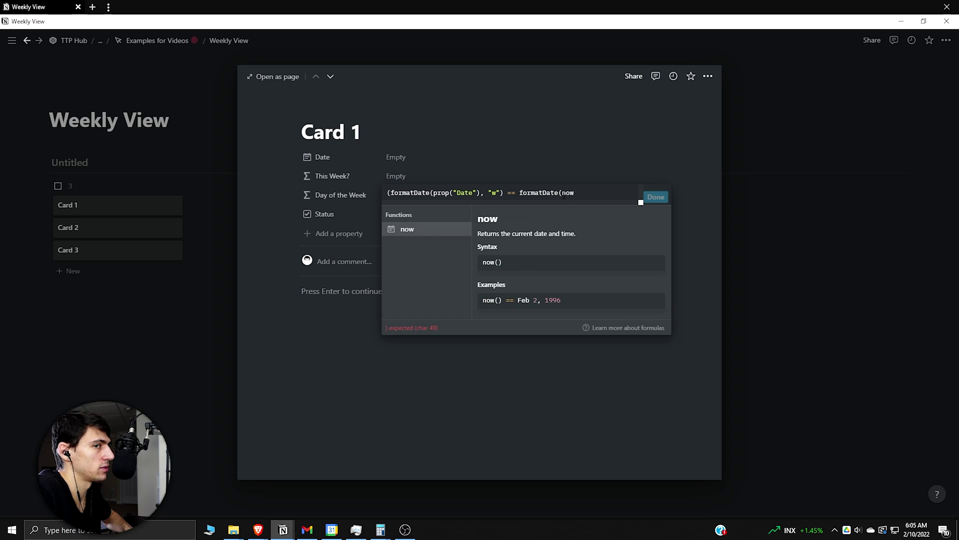
{"action": "type", "text": "()"}
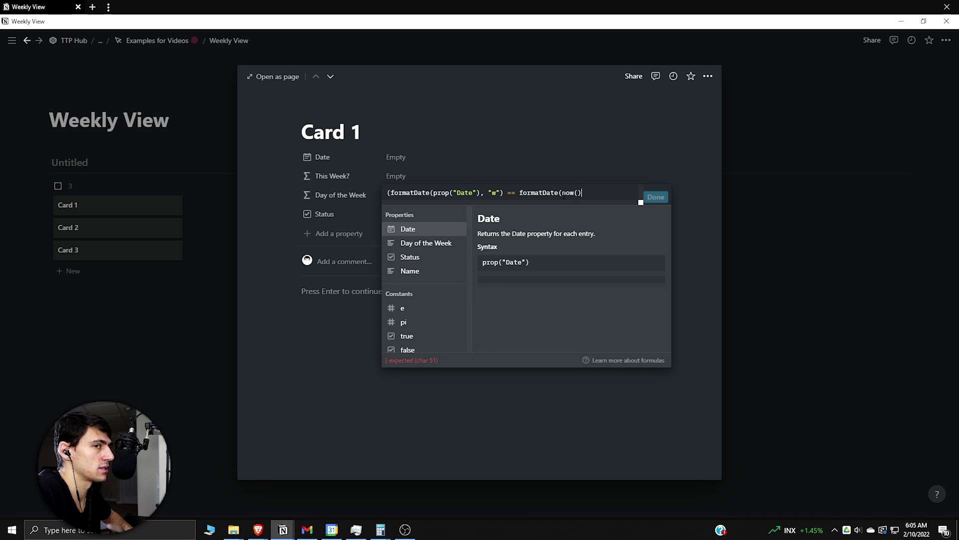
{"action": "type", "text": ", \"w\")"}
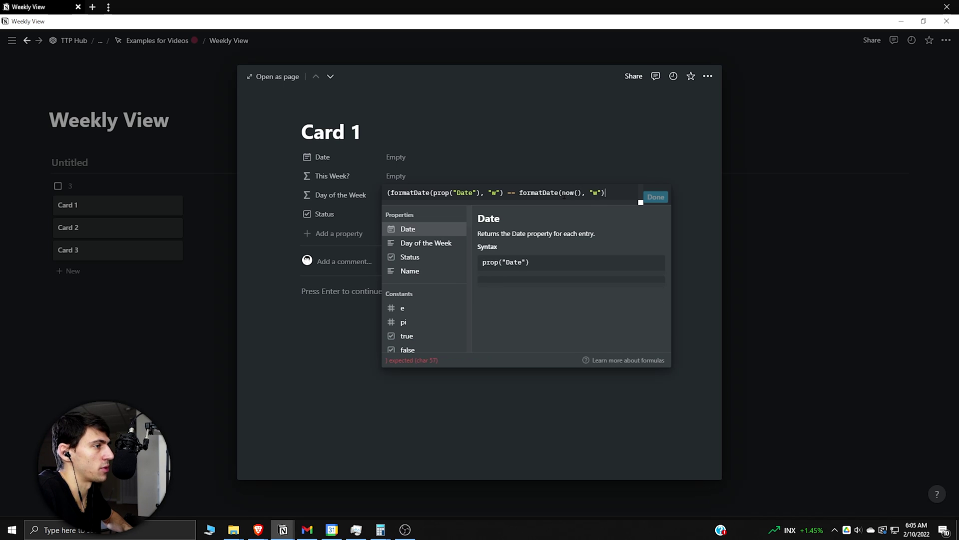
{"action": "type", "text": ")"}
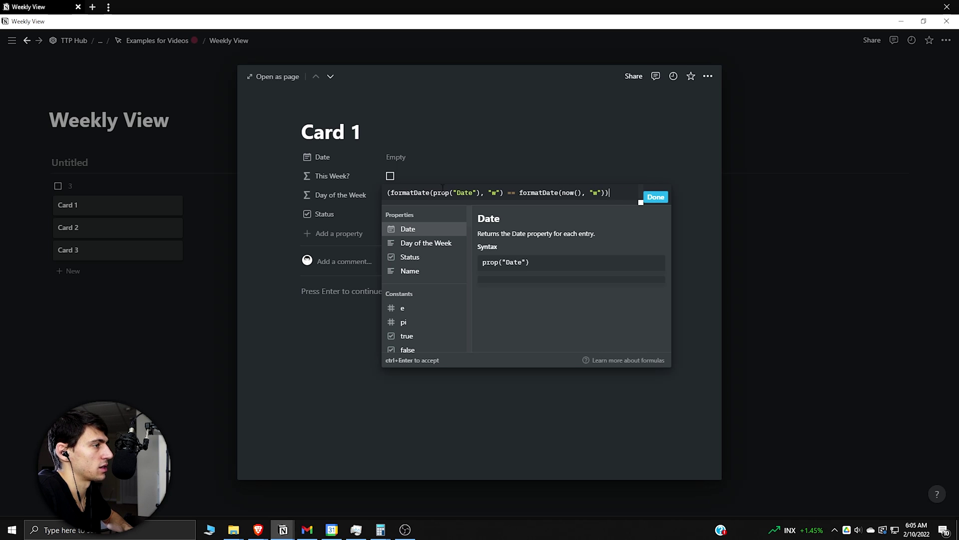
{"action": "left_click", "coordinate": [654, 197]}
{"action": "left_click", "coordinate": [447, 201]}
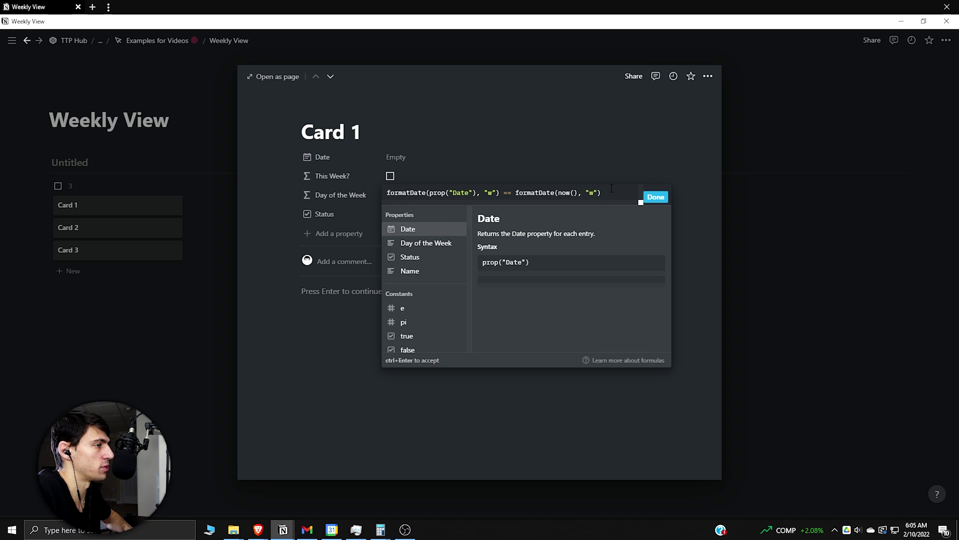
{"action": "type", "text": "?"}
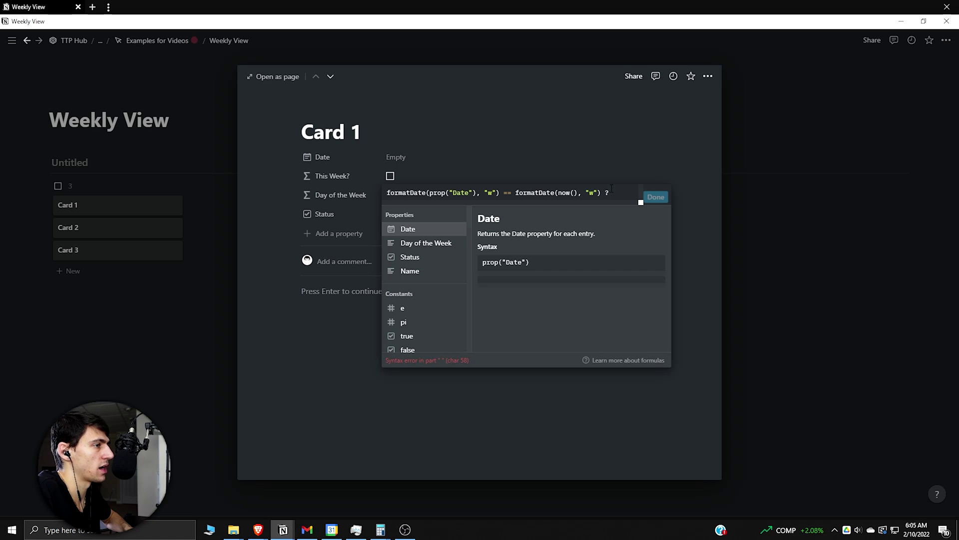
{"action": "type", "text": " \"This"}
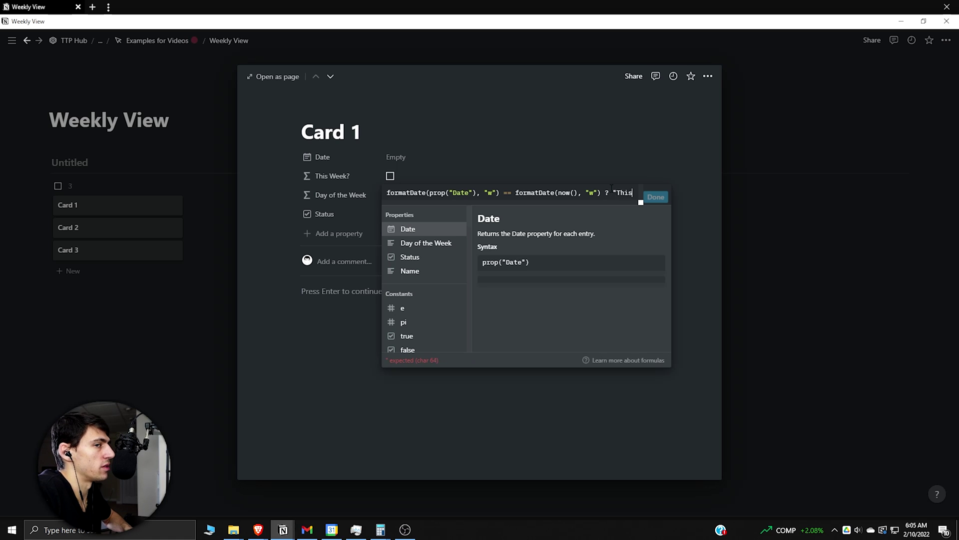
{"action": "type", "text": " Week\" :"}
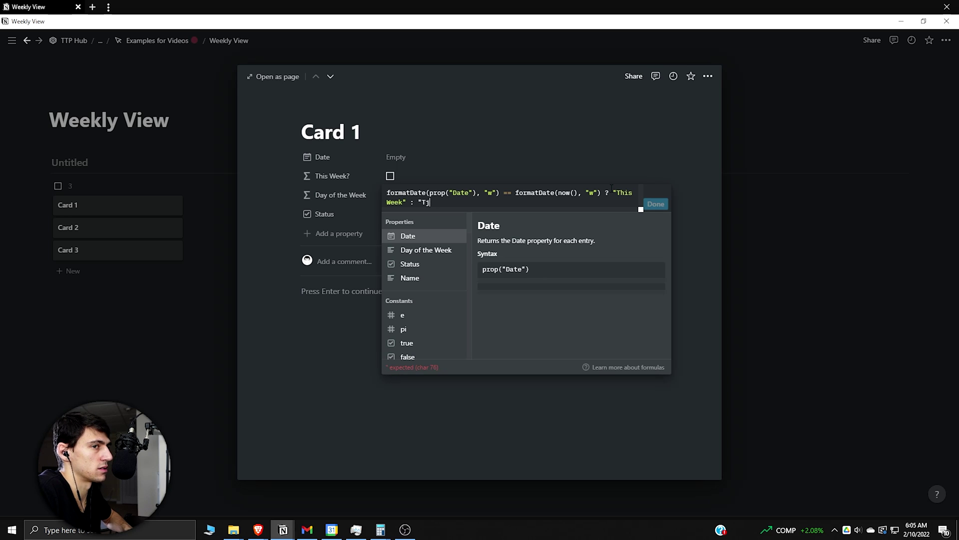
{"action": "type", "text": " \"Not This Week\""}
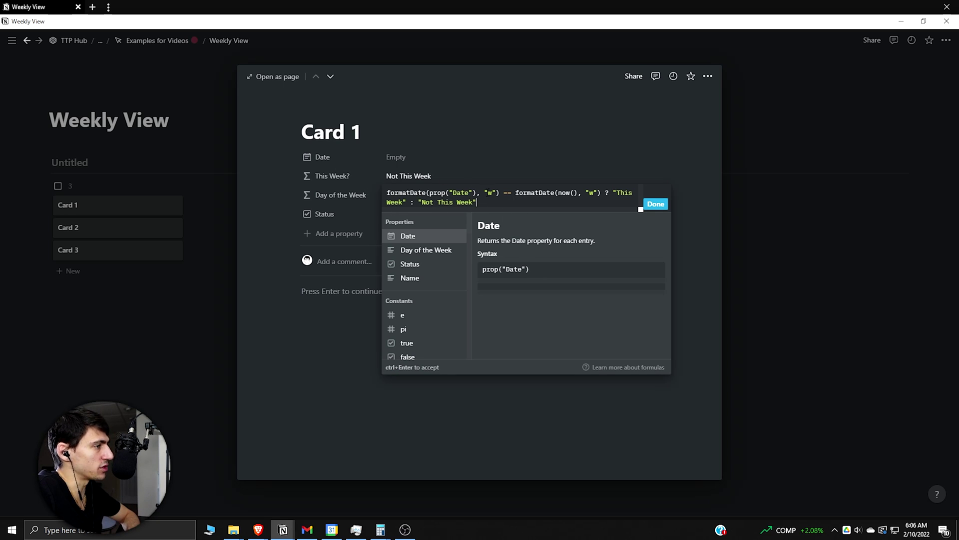
{"action": "left_click_drag", "start_coordinate": [601, 192], "coordinate": [383, 188]}
{"action": "left_click_drag", "start_coordinate": [618, 198], "coordinate": [619, 190]}
{"action": "left_click", "coordinate": [619, 192]}
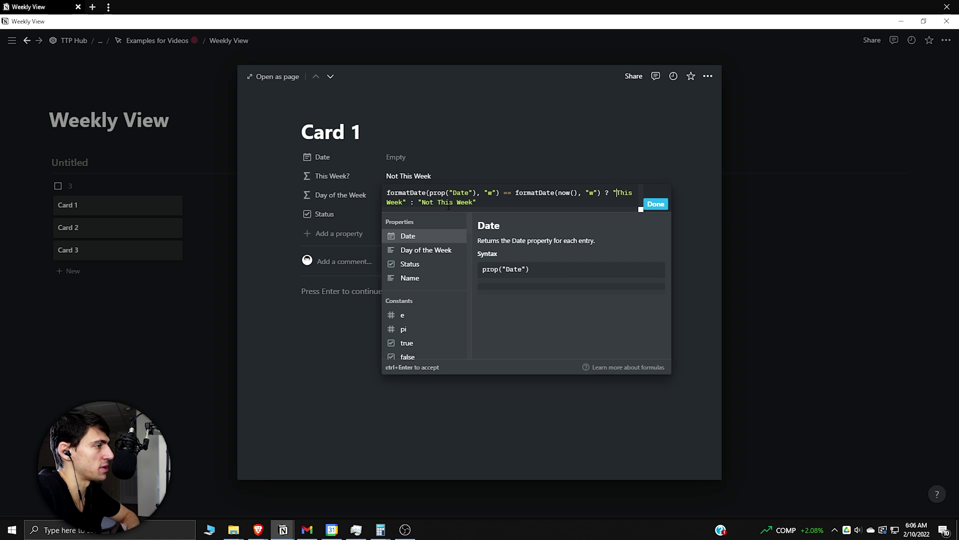
{"action": "left_click", "coordinate": [654, 205]}
Step: Test Card 1's Date with February 14, then set it back to February 10, 2022
{"action": "left_click", "coordinate": [456, 160]}
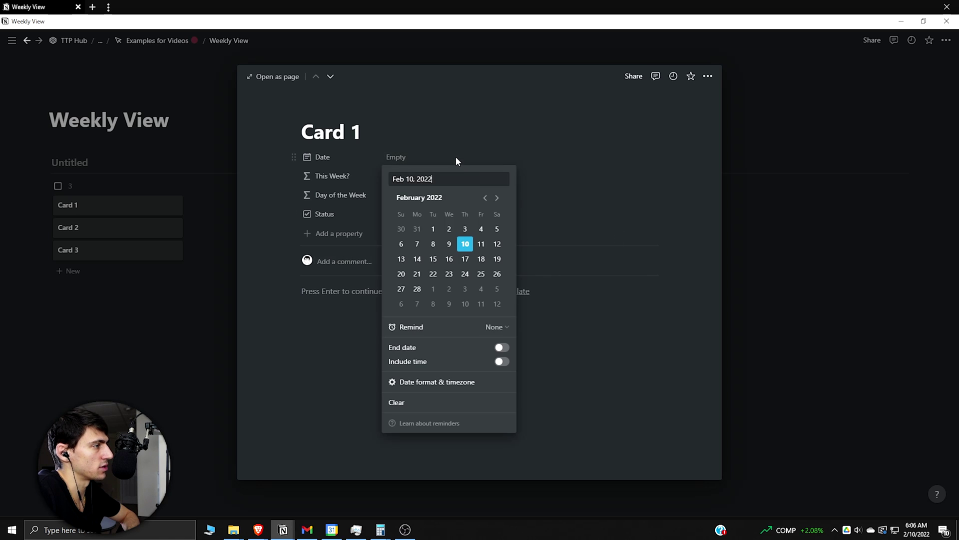
{"action": "left_click", "coordinate": [463, 252]}
{"action": "left_click", "coordinate": [436, 95]}
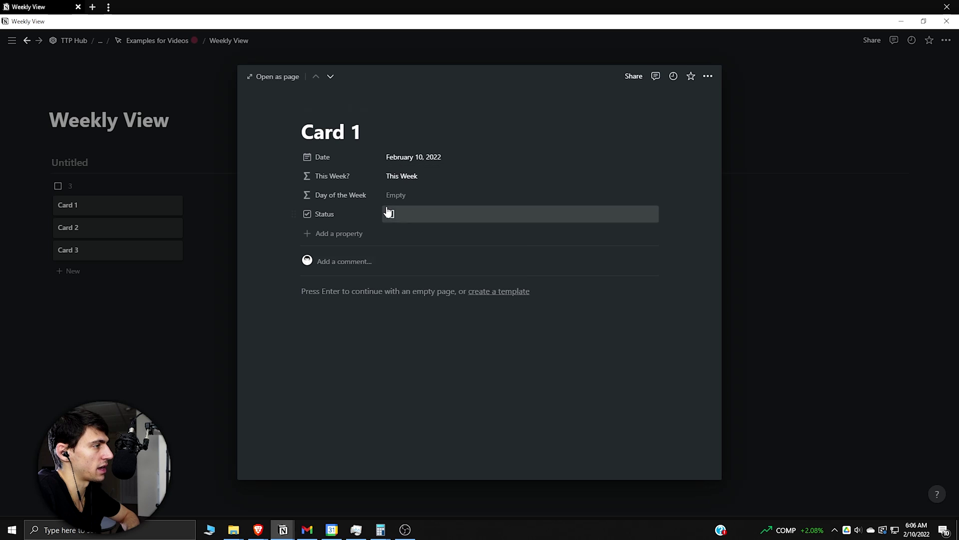
{"action": "left_click", "coordinate": [409, 160]}
{"action": "left_click", "coordinate": [417, 259]}
{"action": "left_click", "coordinate": [424, 178]}
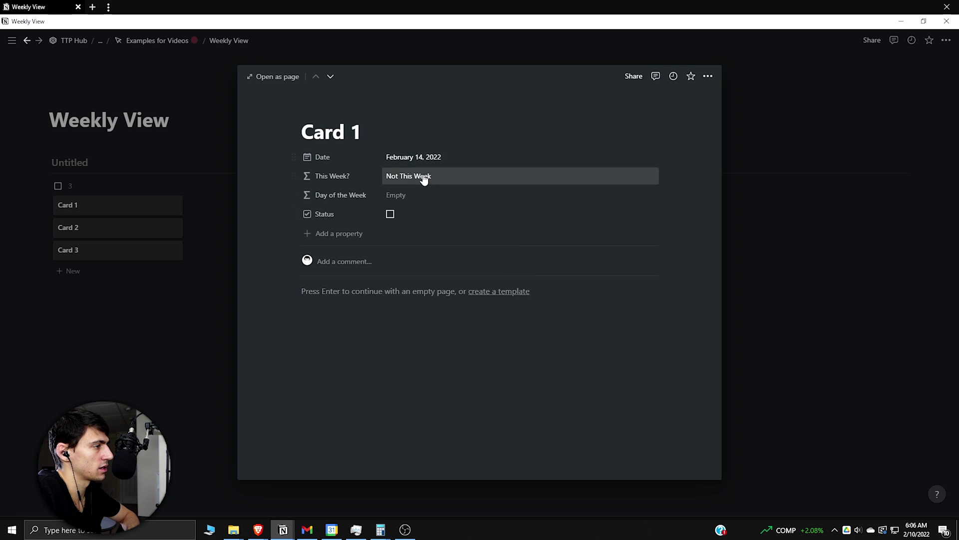
{"action": "left_click", "coordinate": [423, 157]}
{"action": "left_click", "coordinate": [465, 245]}
{"action": "left_click", "coordinate": [429, 94]}
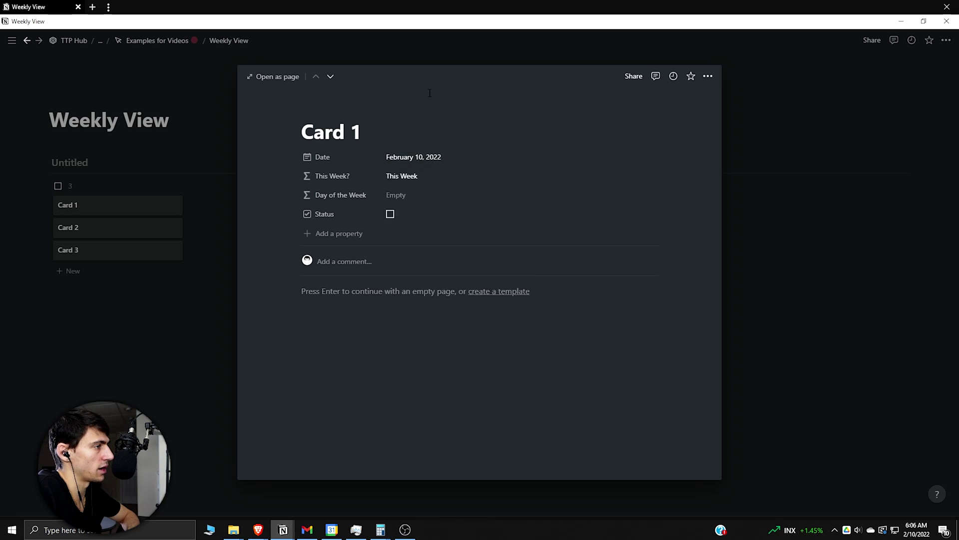
{"action": "left_click", "coordinate": [426, 195]}
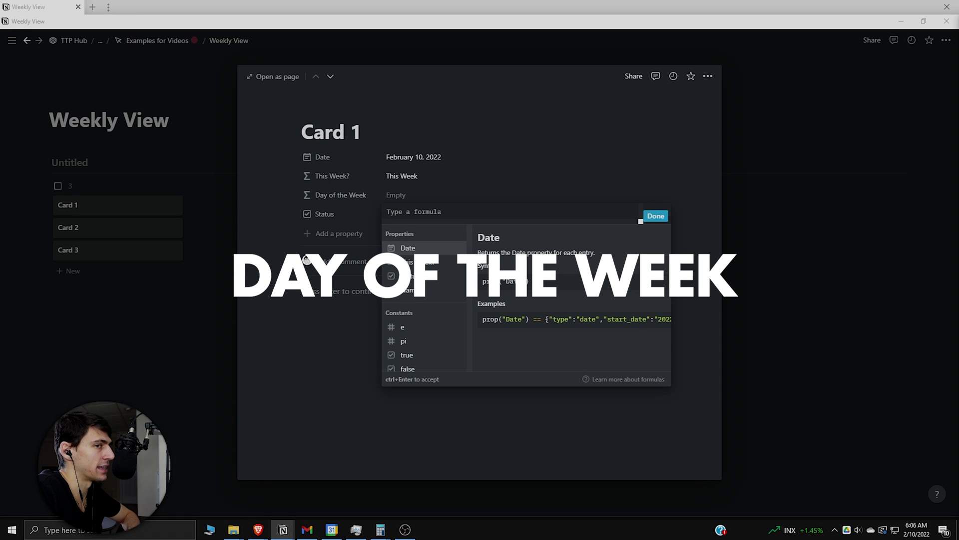
Step: Enter formatDate(prop("Date"), "dddd") as the Day of the Week formula
{"action": "type", "text": "format"}
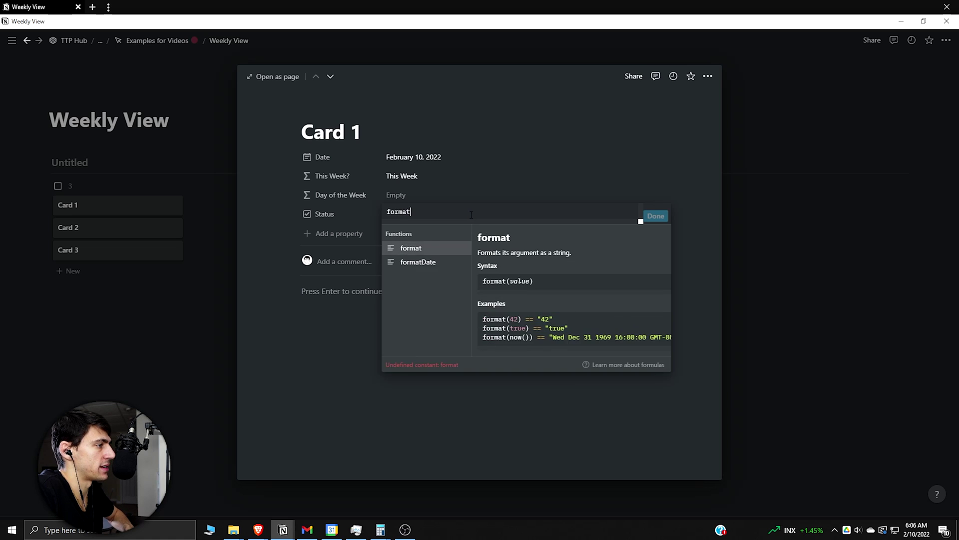
{"action": "type", "text": "Date(prop(:"}
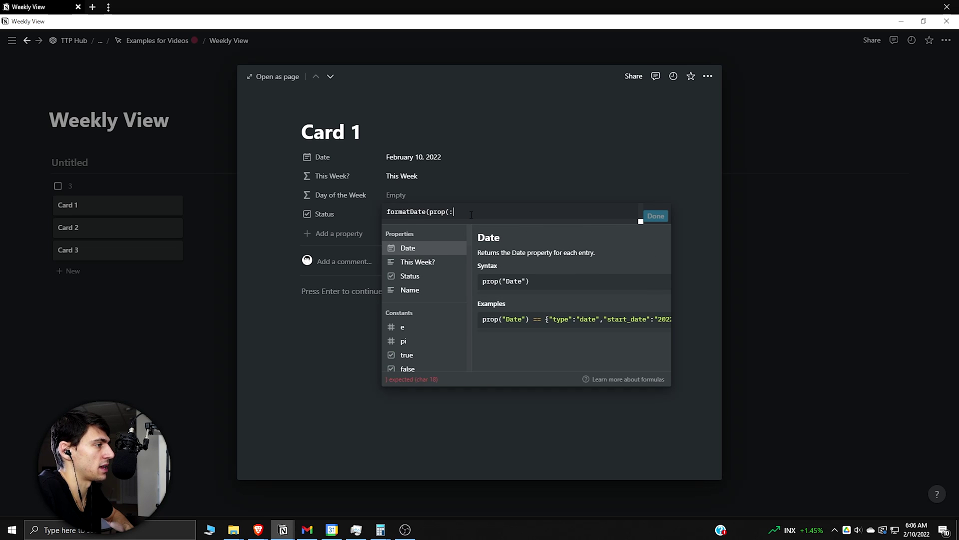
{"action": "key", "text": "BackSpace"}
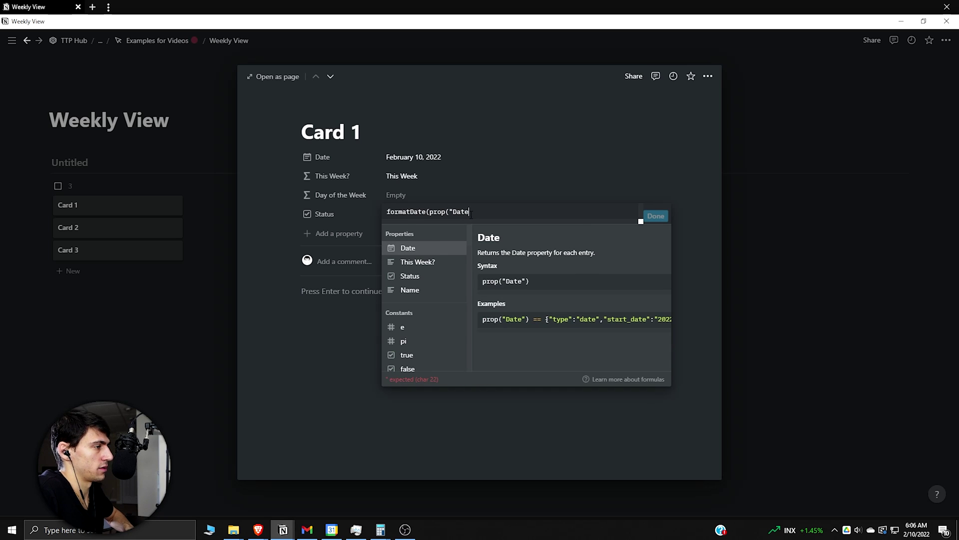
{"action": "type", "text": ","}
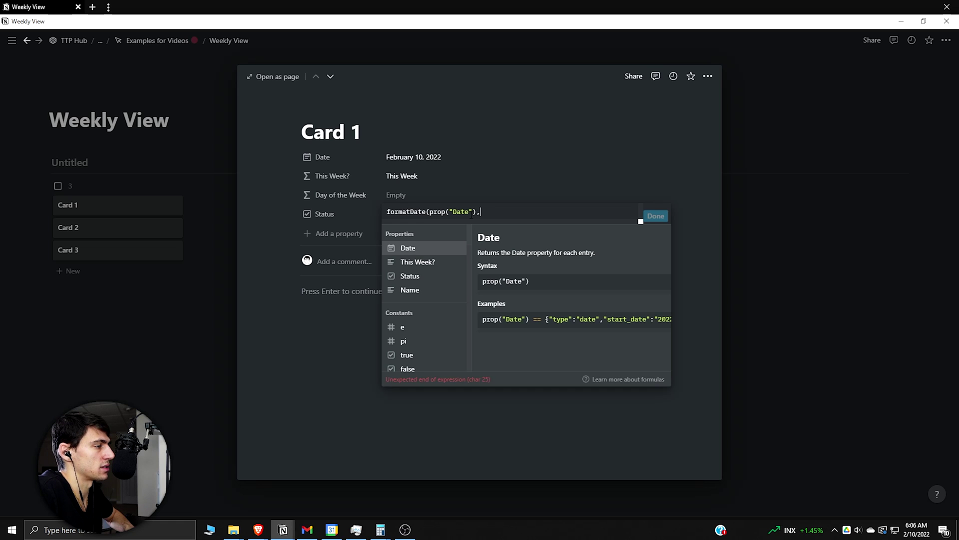
{"action": "type", "text": " \"dddd\")"}
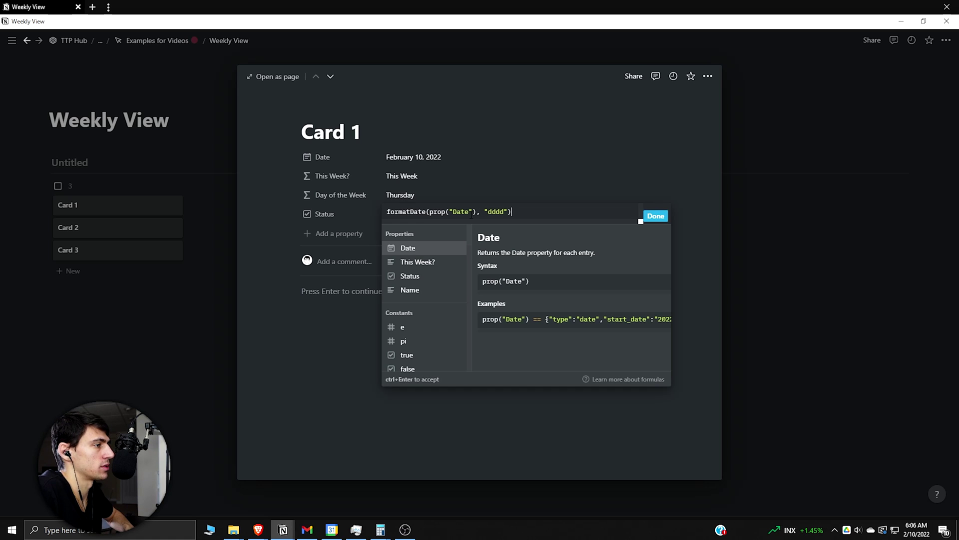
{"action": "left_click", "coordinate": [655, 215]}
Step: Set Card 1's date to February 14, 2022, then close the card
{"action": "left_click", "coordinate": [413, 156]}
{"action": "left_click", "coordinate": [481, 244]}
{"action": "left_click", "coordinate": [442, 121]}
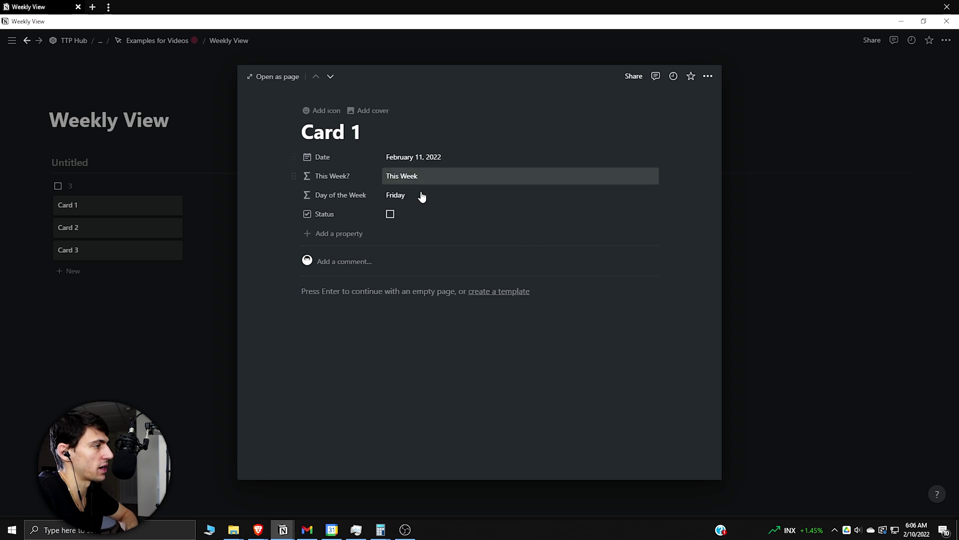
{"action": "left_click", "coordinate": [427, 158]}
{"action": "left_click", "coordinate": [417, 258]}
{"action": "key", "text": "Escape"}
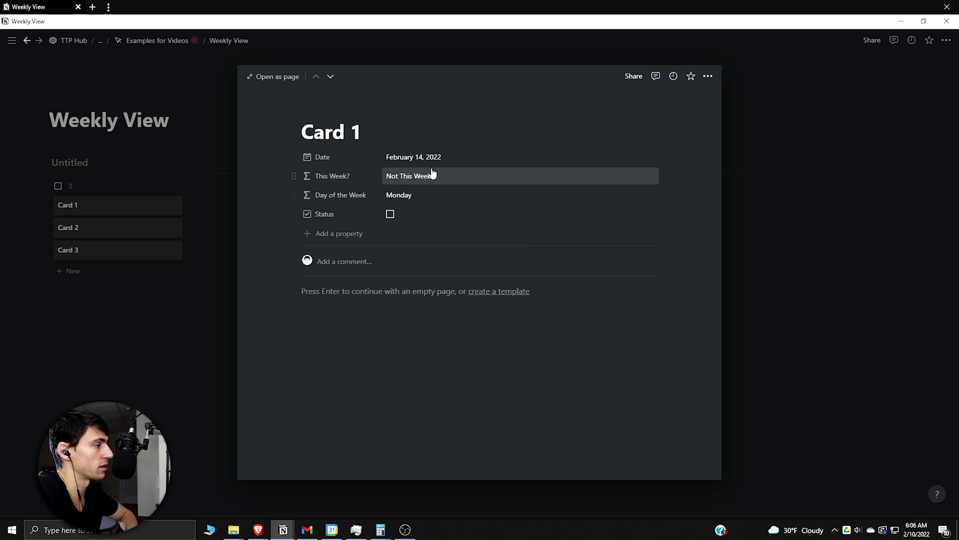
{"action": "left_click", "coordinate": [191, 223]}
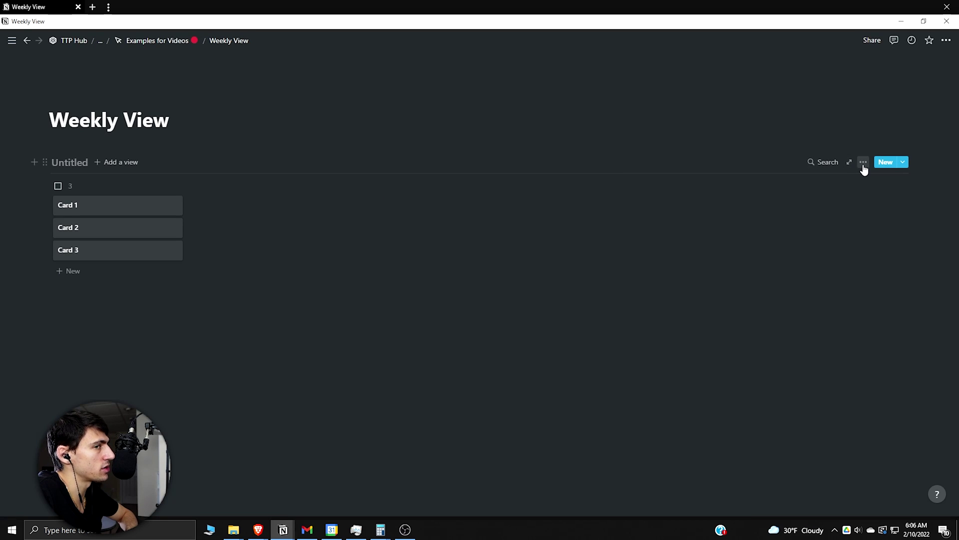
Step: Group the board by Day of the Week, with group sort Exact to show weekday names
{"action": "left_click", "coordinate": [864, 163]}
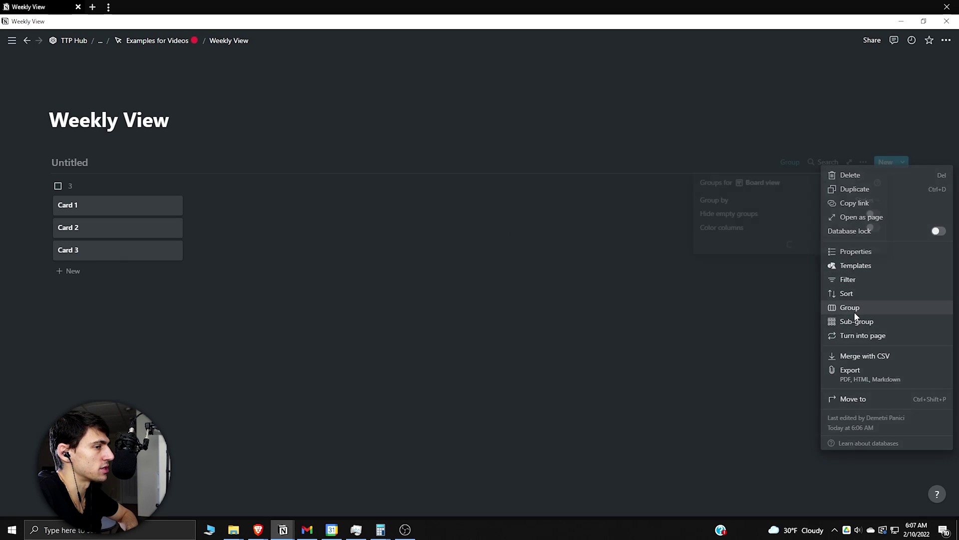
{"action": "left_click", "coordinate": [849, 307]}
{"action": "left_click", "coordinate": [771, 201]}
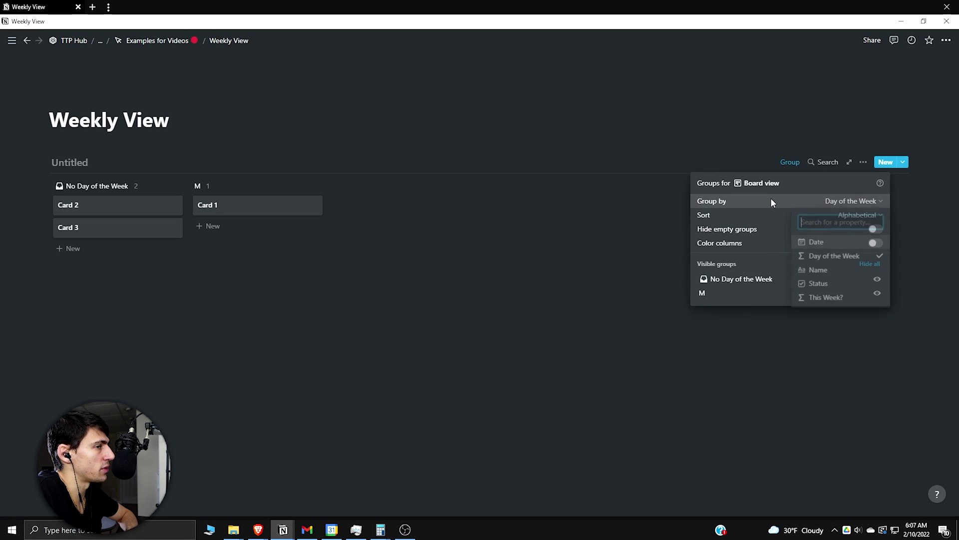
{"action": "left_click", "coordinate": [770, 214]}
{"action": "left_click", "coordinate": [717, 261]}
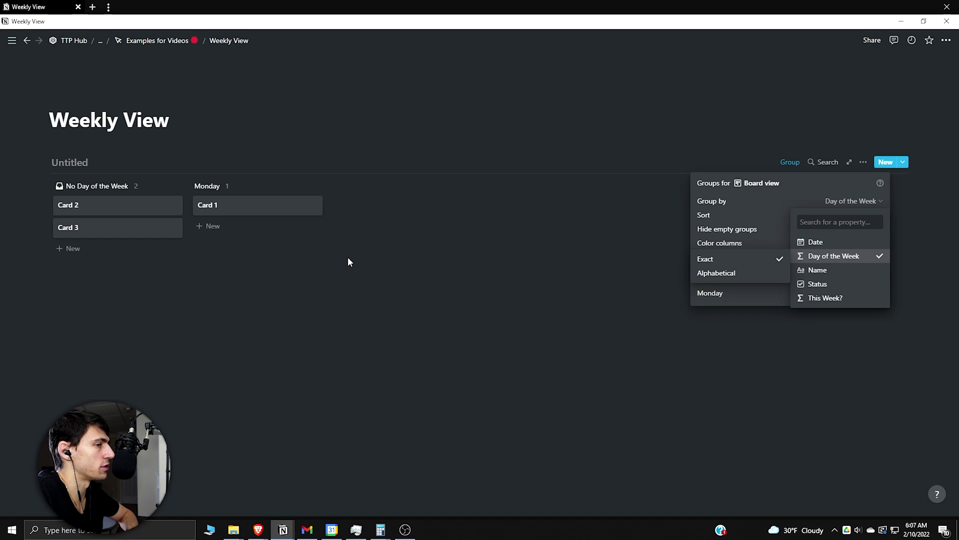
{"action": "left_click", "coordinate": [251, 205]}
{"action": "left_click", "coordinate": [265, 206]}
Step: Duplicate Card 1 several times and redate the first copy to February 7
{"action": "right_click", "coordinate": [277, 208]}
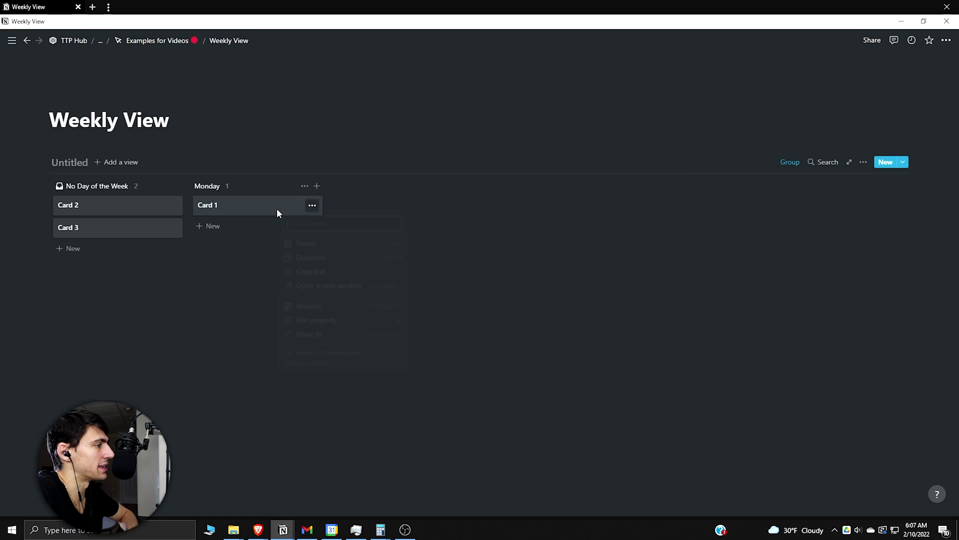
{"action": "left_click", "coordinate": [312, 257]}
{"action": "key", "text": "ctrl+d"}
{"action": "key", "text": "ctrl+d"}
{"action": "key", "text": "ctrl+d"}
{"action": "key", "text": "ctrl+d"}
{"action": "key", "text": "ctrl+d"}
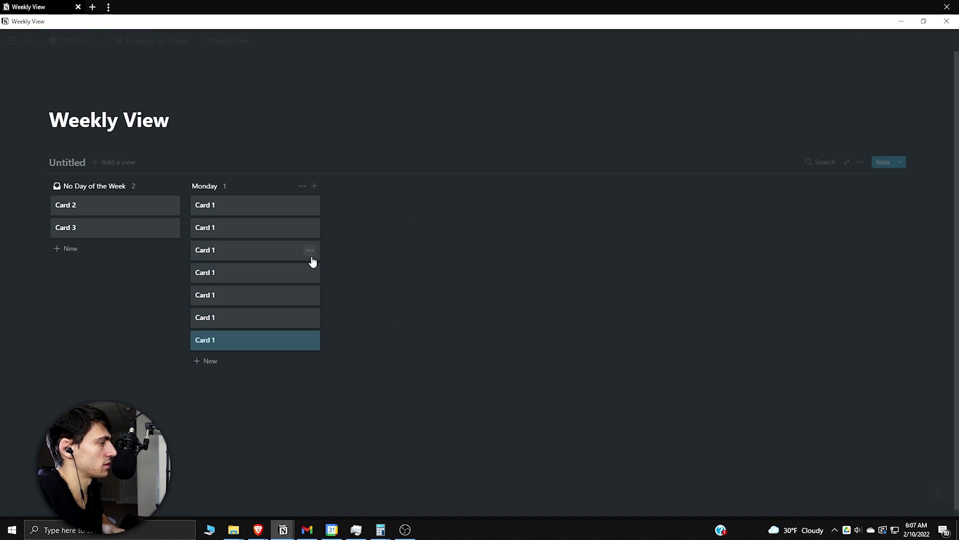
{"action": "left_click", "coordinate": [283, 229]}
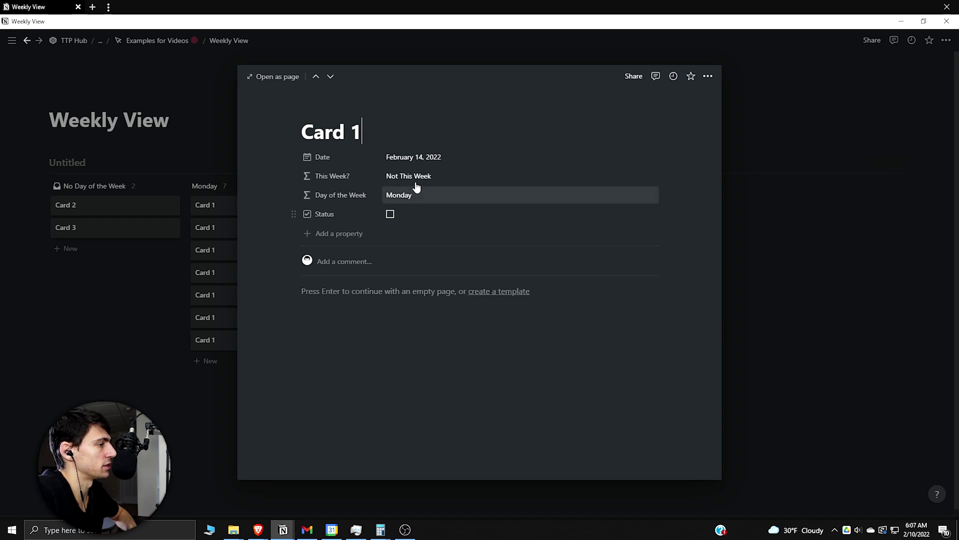
{"action": "left_click", "coordinate": [414, 157]}
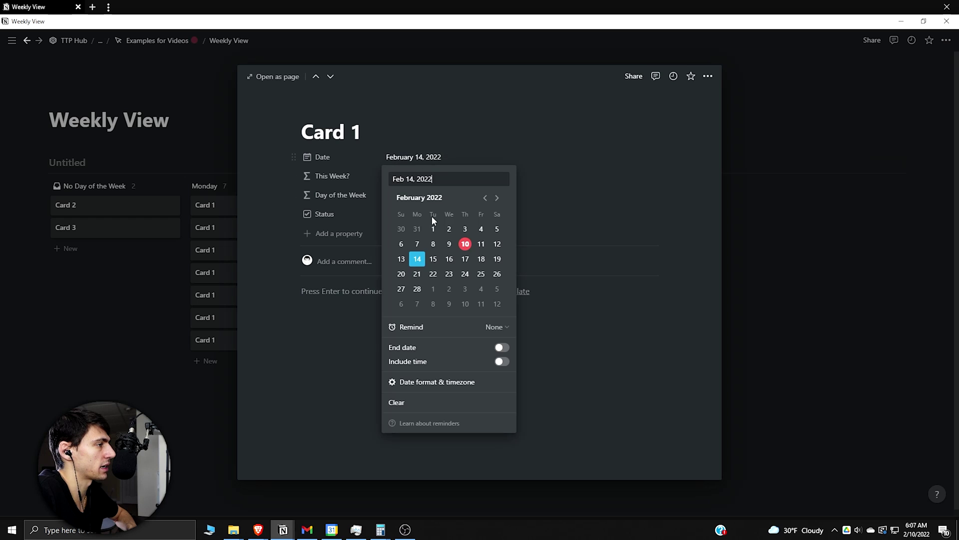
{"action": "left_click", "coordinate": [432, 259]}
{"action": "left_click", "coordinate": [247, 236]}
{"action": "left_click", "coordinate": [414, 156]}
{"action": "left_click", "coordinate": [417, 243]}
{"action": "left_click", "coordinate": [221, 200]}
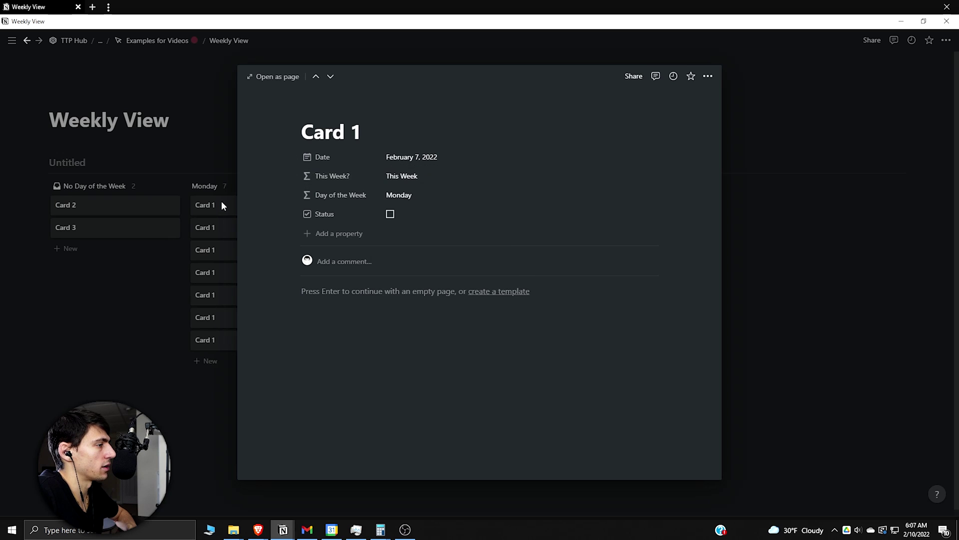
{"action": "left_click", "coordinate": [222, 205]}
Step: Redate the next three copies of Card 1 to February 8, 9 and 10
{"action": "left_click", "coordinate": [222, 205]}
{"action": "left_click", "coordinate": [432, 158]}
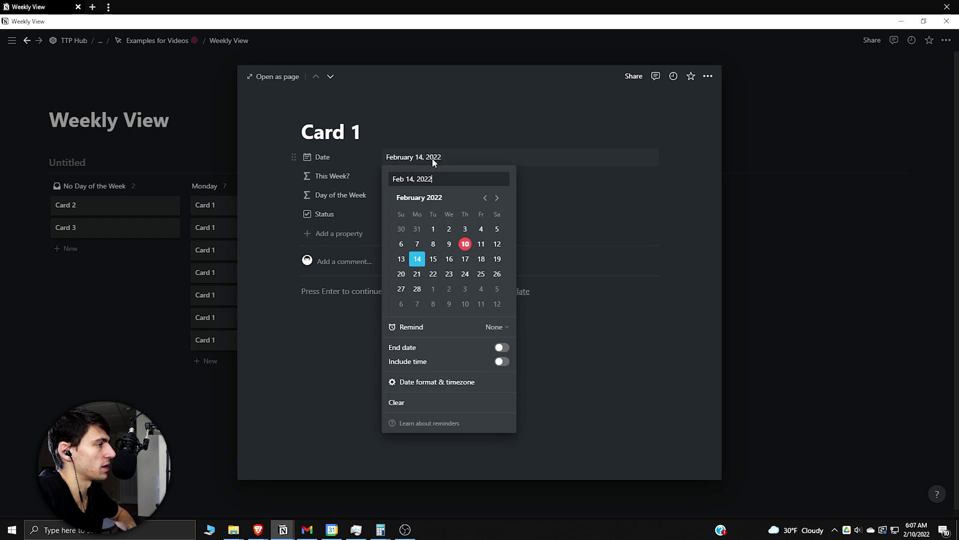
{"action": "left_click", "coordinate": [434, 243]}
{"action": "left_click", "coordinate": [237, 179]}
{"action": "left_click", "coordinate": [237, 179]}
{"action": "left_click", "coordinate": [207, 205]}
{"action": "left_click", "coordinate": [413, 157]}
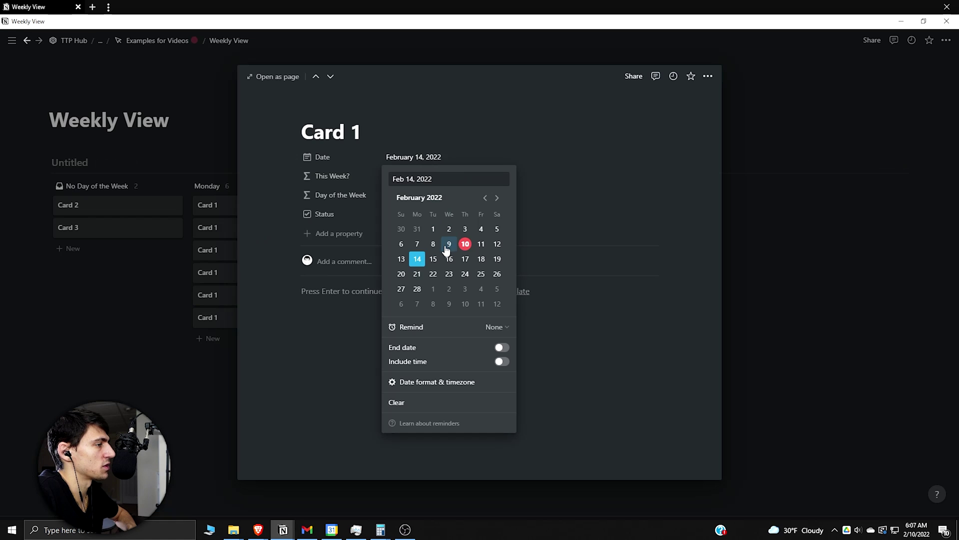
{"action": "left_click", "coordinate": [449, 244]}
{"action": "left_click", "coordinate": [330, 76]}
{"action": "left_click", "coordinate": [414, 157]}
{"action": "left_click", "coordinate": [465, 244]}
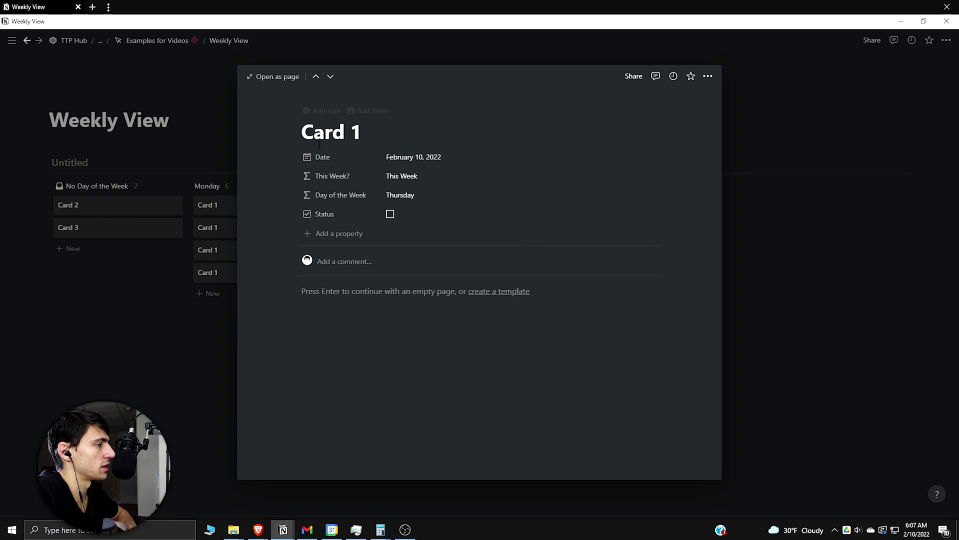
Step: Redate two more copies to February 11 and 12, then check the remaining copy
{"action": "left_click", "coordinate": [331, 76]}
{"action": "left_click", "coordinate": [413, 157]}
{"action": "left_click", "coordinate": [481, 244]}
{"action": "left_click", "coordinate": [330, 76]}
{"action": "left_click", "coordinate": [414, 157]}
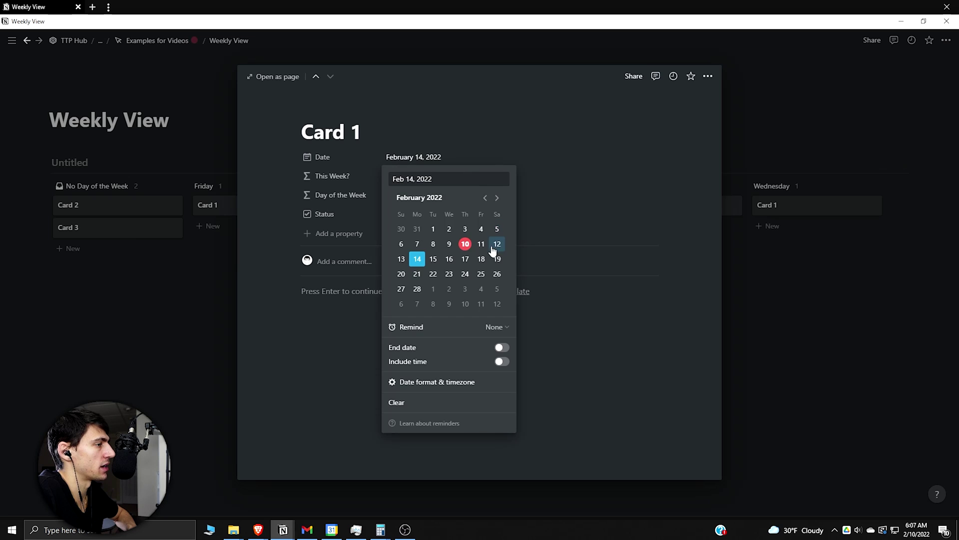
{"action": "left_click", "coordinate": [497, 244]}
{"action": "key", "text": "Escape"}
{"action": "left_click", "coordinate": [358, 224]}
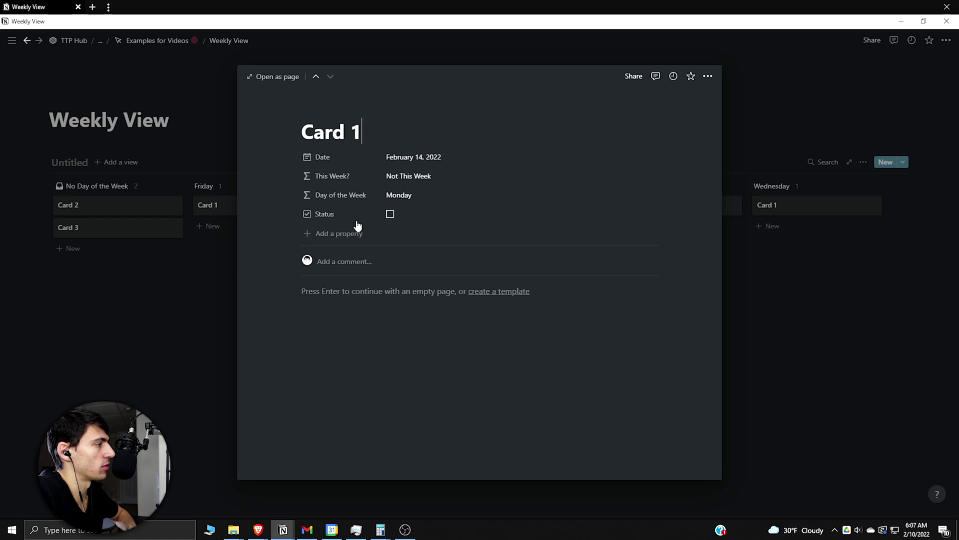
{"action": "left_click", "coordinate": [430, 176]}
{"action": "left_click", "coordinate": [429, 158]}
{"action": "key", "text": "Escape"}
{"action": "key", "text": "Escape"}
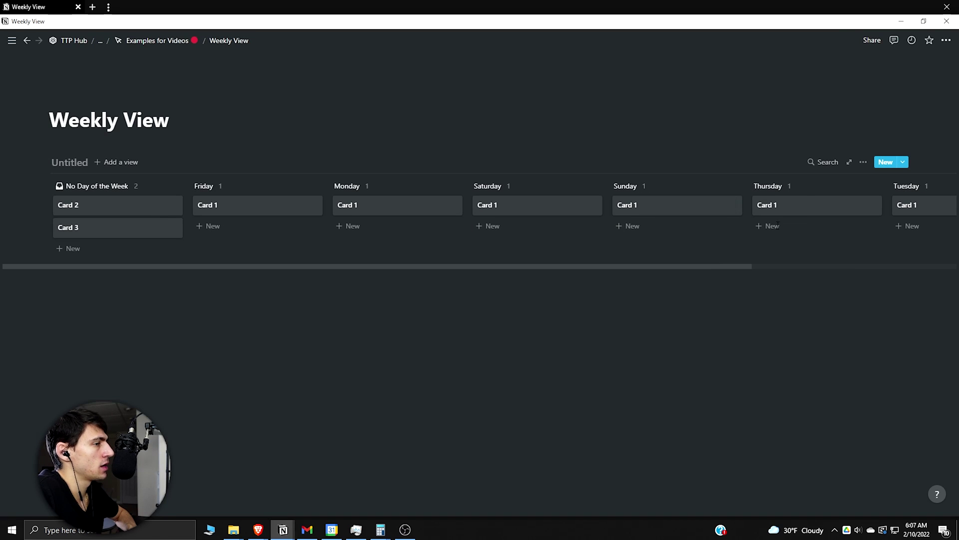
Step: Switch group sorting to Manual and drag the day columns into Sunday-through-Friday order
{"action": "left_click", "coordinate": [862, 163]}
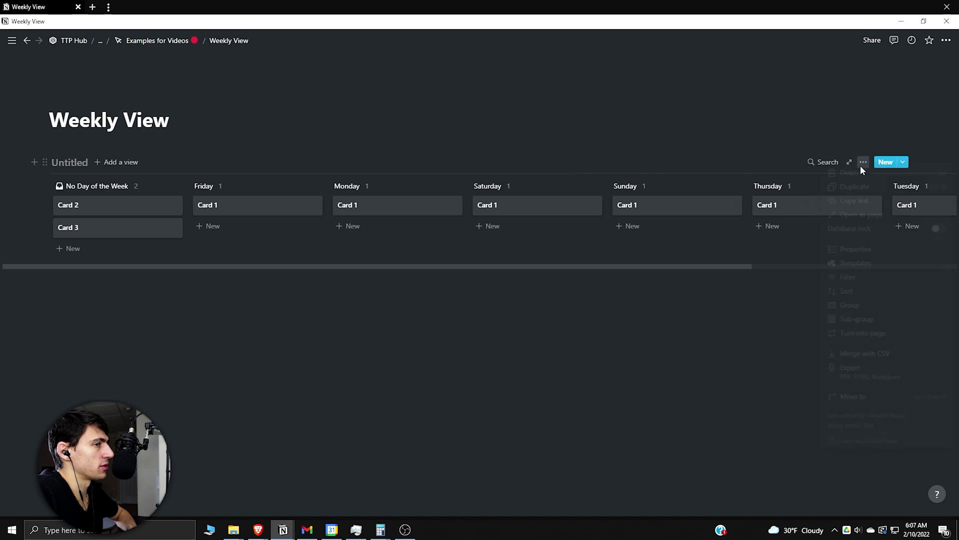
{"action": "left_click", "coordinate": [865, 305]}
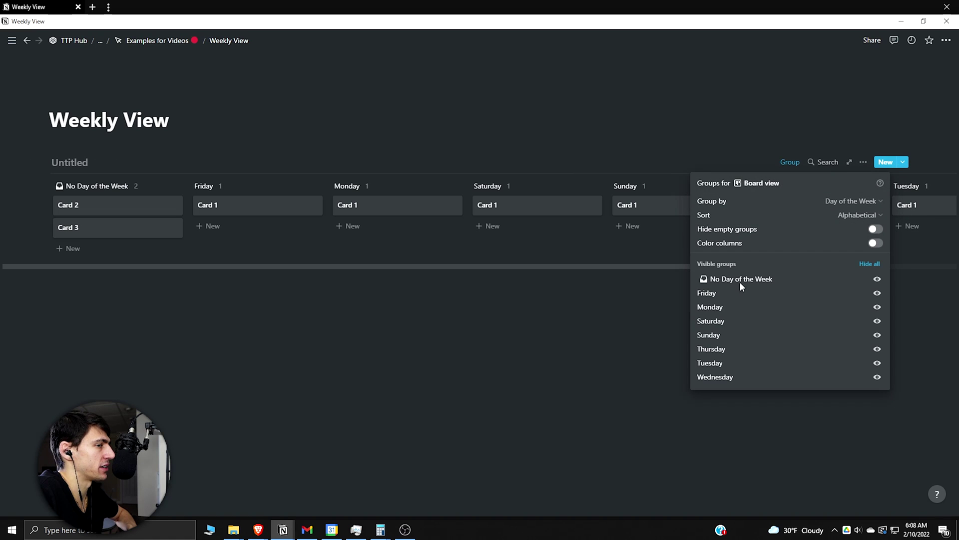
{"action": "left_click", "coordinate": [859, 216]}
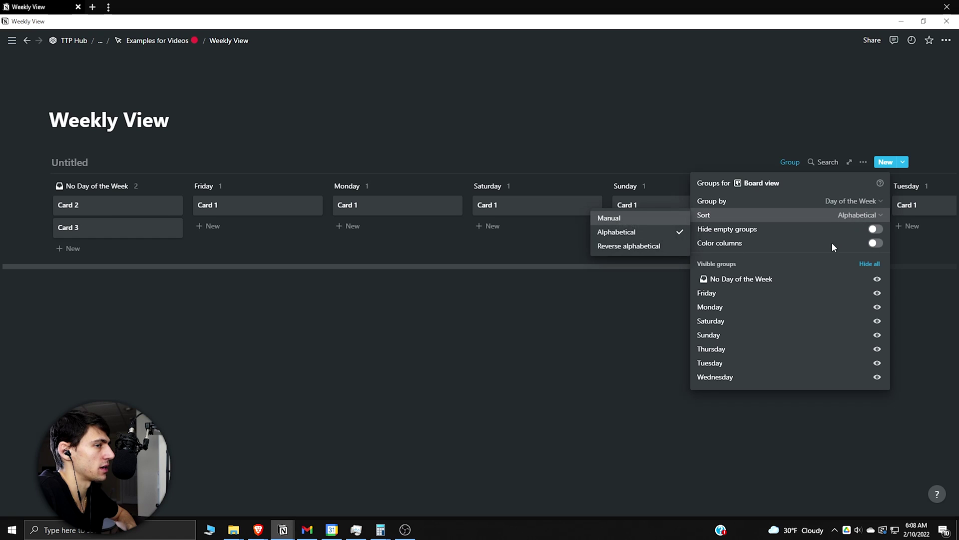
{"action": "left_click", "coordinate": [624, 219]}
{"action": "left_click", "coordinate": [695, 291]}
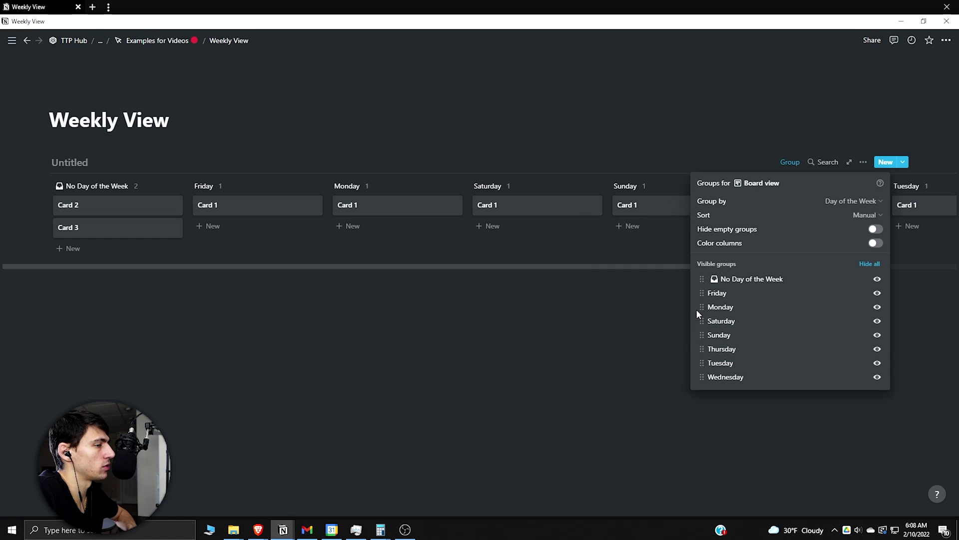
{"action": "left_click_drag", "start_coordinate": [703, 337], "coordinate": [701, 307]}
{"action": "left_click_drag", "start_coordinate": [701, 363], "coordinate": [701, 335]}
{"action": "left_click_drag", "start_coordinate": [702, 377], "coordinate": [701, 341]}
{"action": "key", "text": "Escape"}
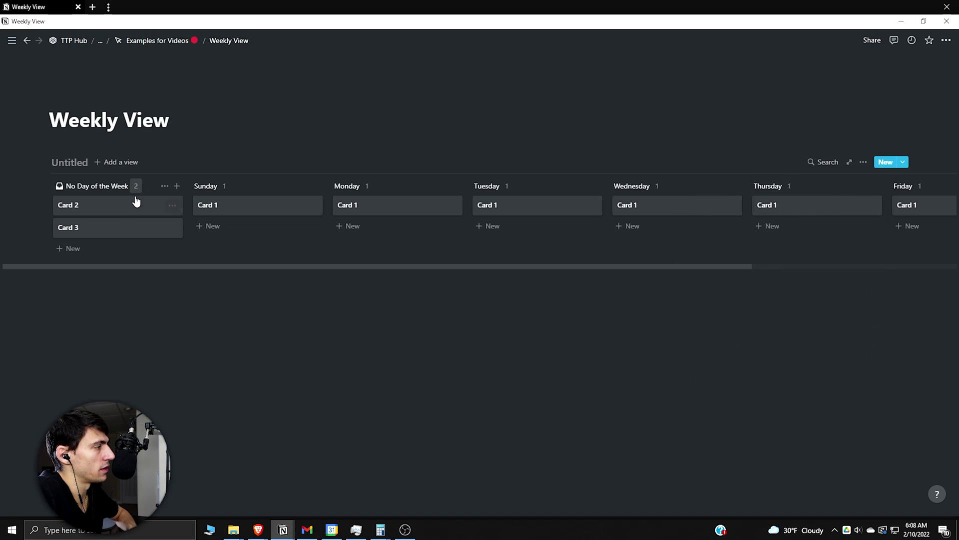
{"action": "right_click", "coordinate": [132, 202]}
Step: Delete Card 2 and set Card 3's date to February 14
{"action": "left_click", "coordinate": [172, 236]}
{"action": "right_click", "coordinate": [118, 206]}
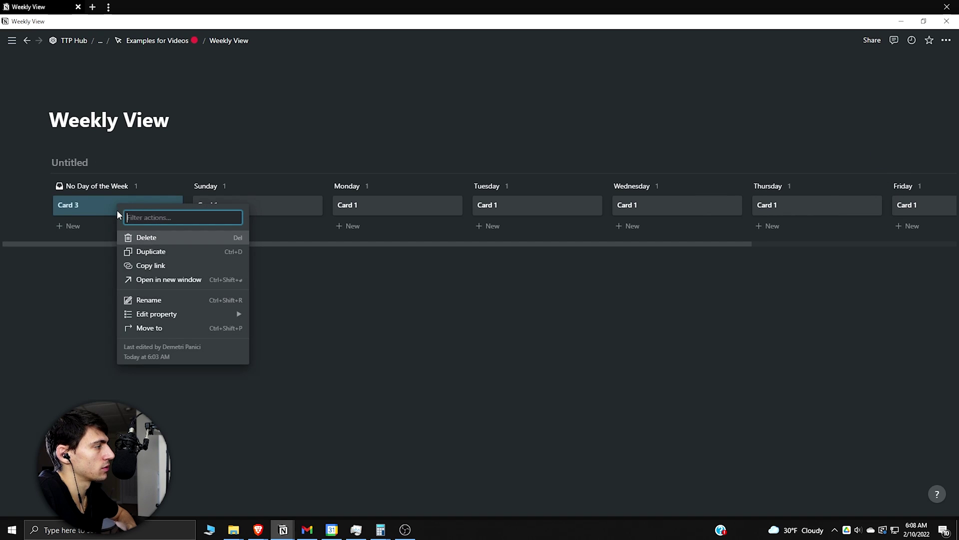
{"action": "left_click", "coordinate": [100, 203]}
{"action": "left_click", "coordinate": [100, 203]}
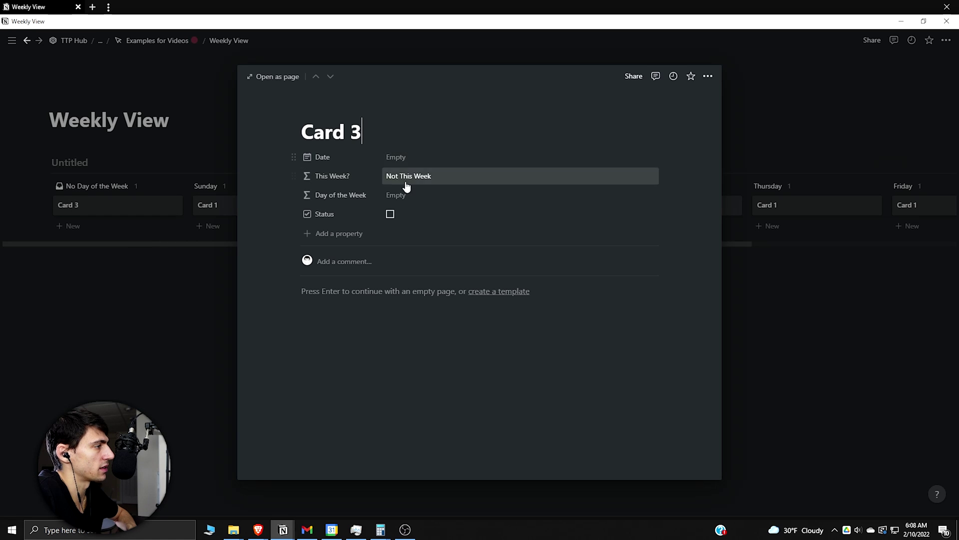
{"action": "left_click", "coordinate": [396, 157]}
{"action": "left_click", "coordinate": [418, 260]}
{"action": "left_click", "coordinate": [77, 230]}
{"action": "left_click", "coordinate": [172, 173]}
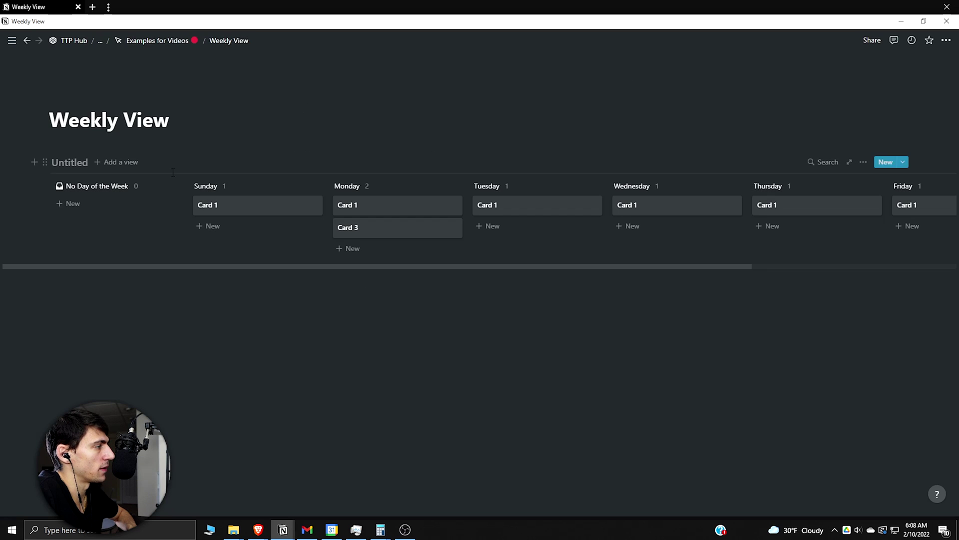
Step: Hide the No Day of the Week column and scroll the board to the right
{"action": "left_click", "coordinate": [163, 186]}
{"action": "left_click", "coordinate": [160, 207]}
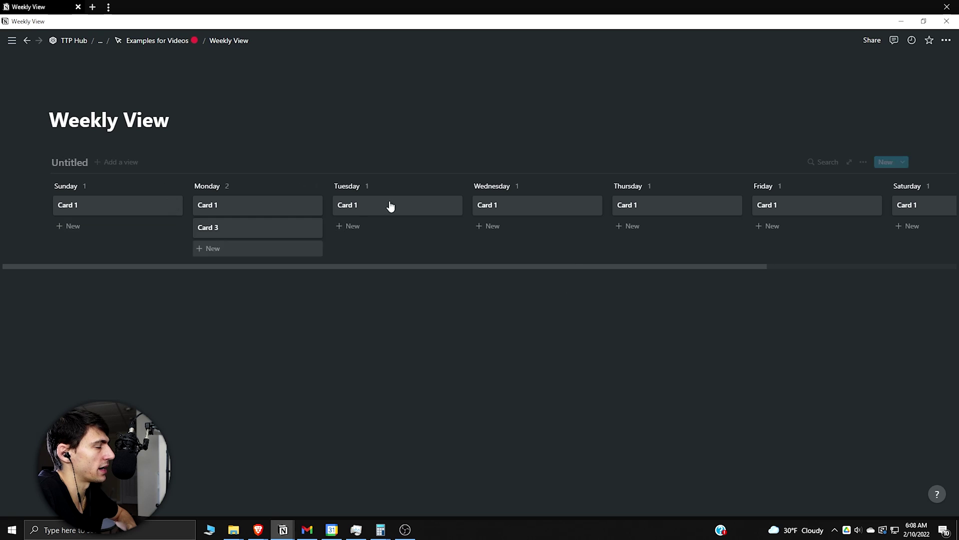
{"action": "left_click_drag", "start_coordinate": [507, 266], "coordinate": [633, 265]}
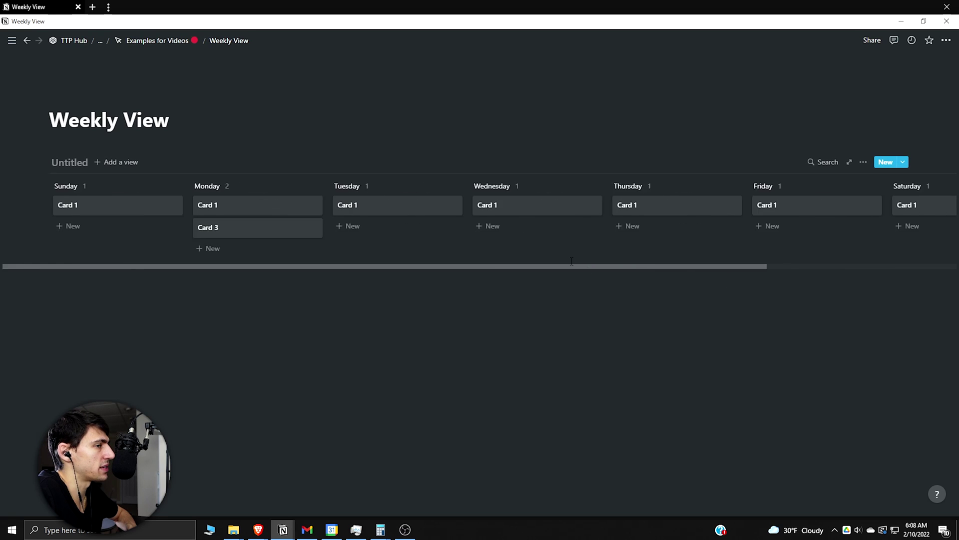
{"action": "left_click", "coordinate": [863, 162]}
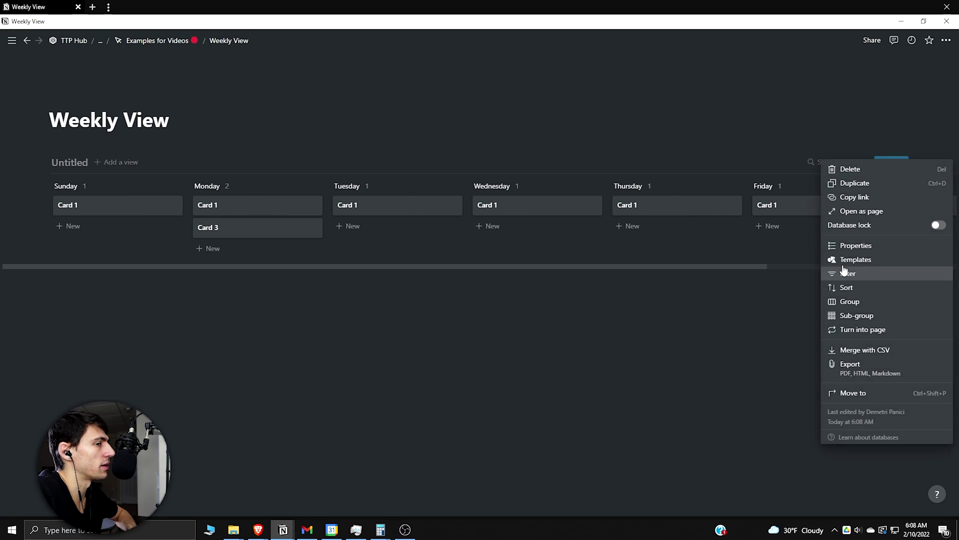
Step: Set the board's card size to Small and title the database This Week
{"action": "left_click", "coordinate": [852, 245]}
{"action": "left_click", "coordinate": [864, 201]}
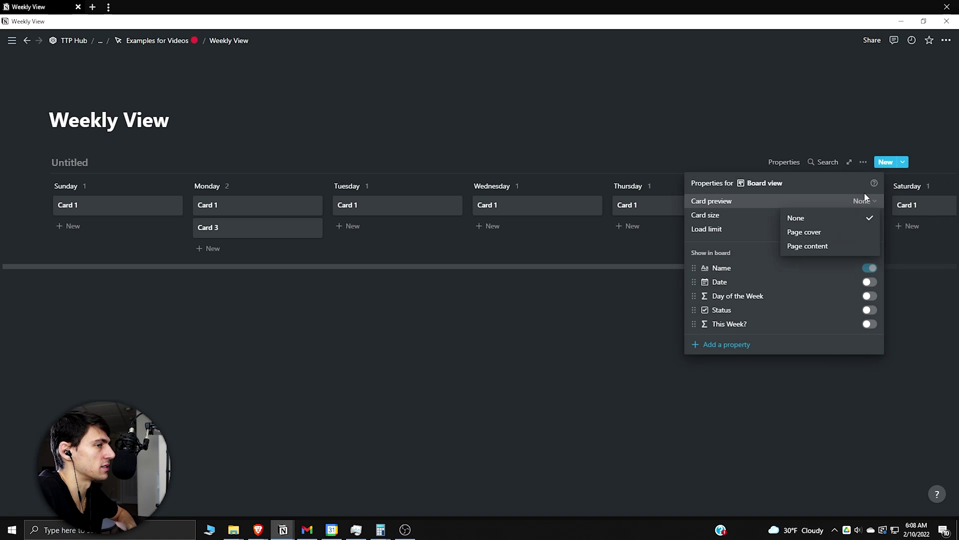
{"action": "left_click", "coordinate": [864, 216]}
{"action": "left_click", "coordinate": [865, 215]}
{"action": "left_click", "coordinate": [840, 232]}
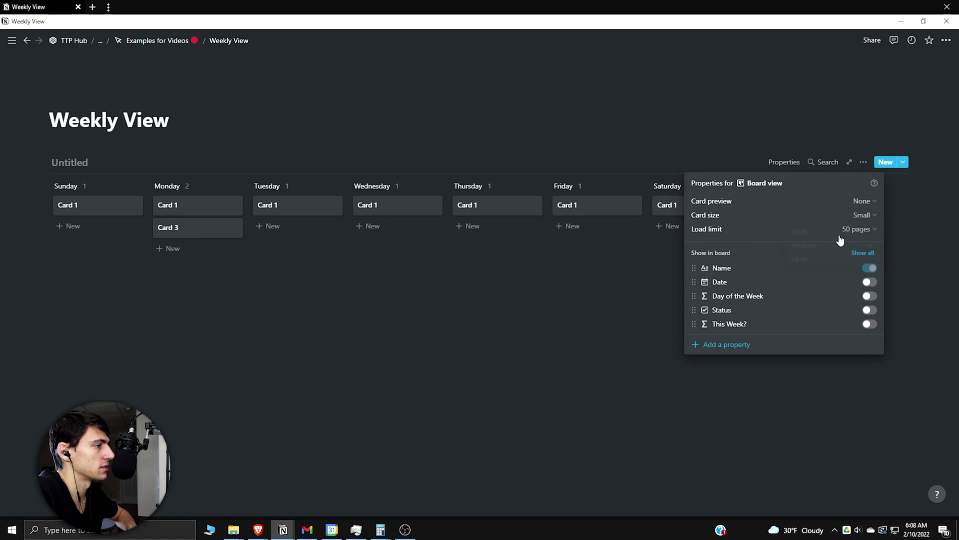
{"action": "left_click", "coordinate": [396, 165]}
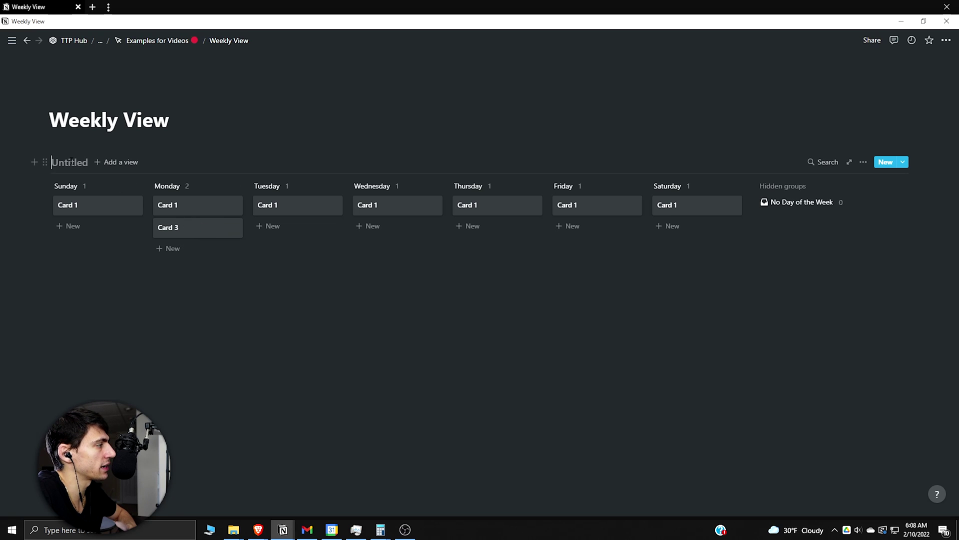
{"action": "type", "text": "This Week"}
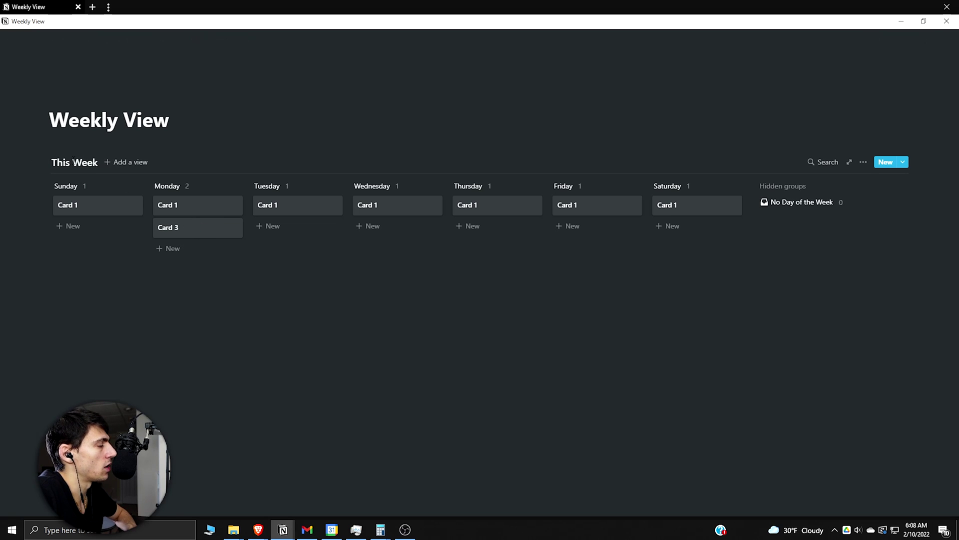
{"action": "left_click", "coordinate": [863, 162]}
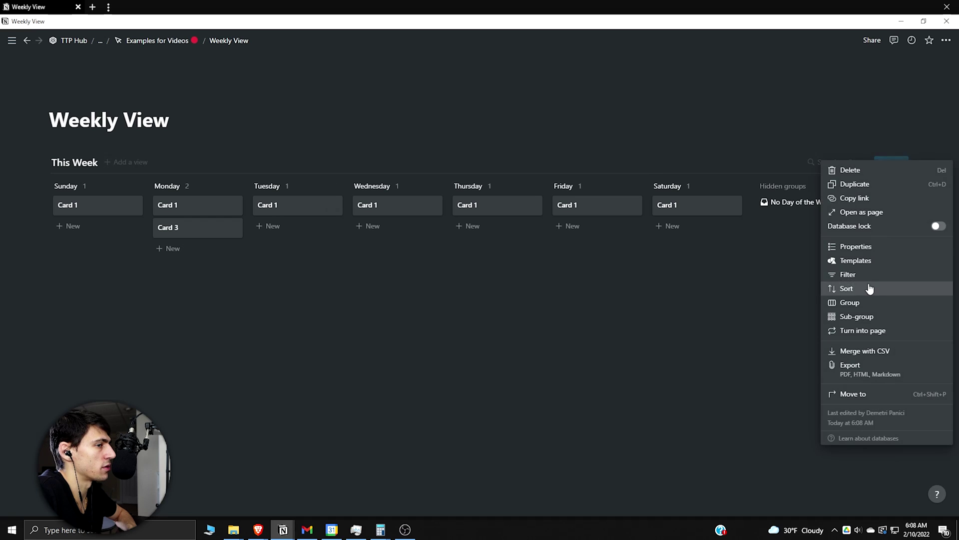
Step: Add a filter rule: This Week? Is This Week
{"action": "left_click", "coordinate": [856, 274]}
{"action": "left_click", "coordinate": [713, 258]}
{"action": "left_click", "coordinate": [703, 273]}
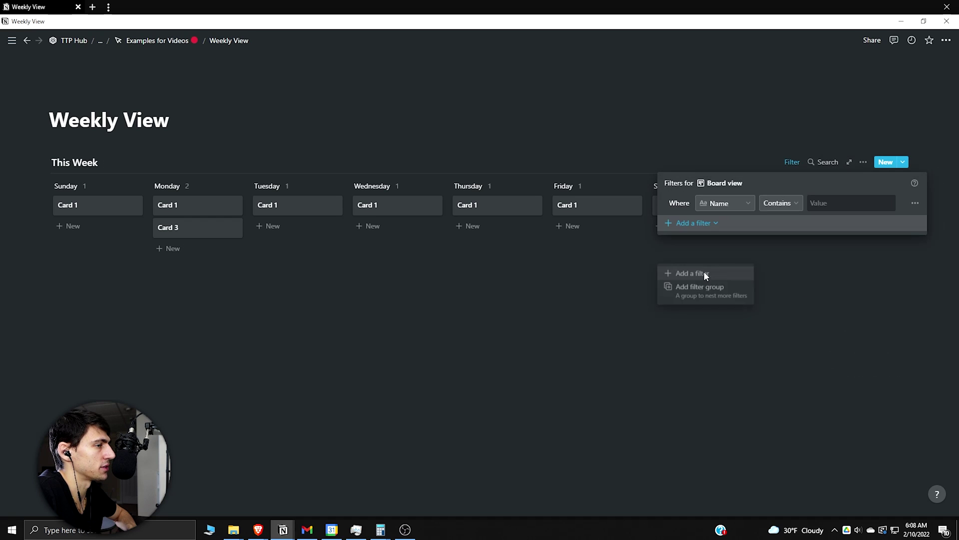
{"action": "left_click", "coordinate": [732, 208]}
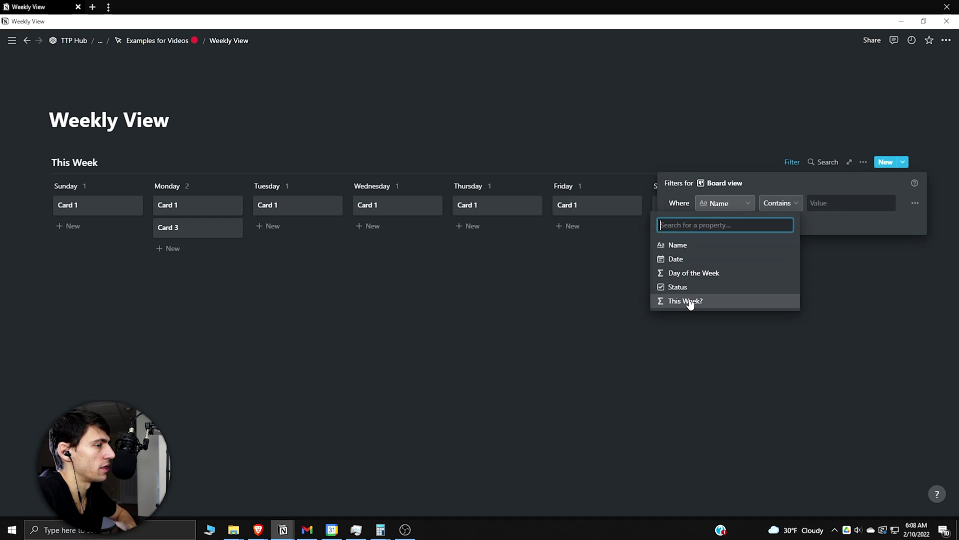
{"action": "left_click", "coordinate": [688, 300]}
{"action": "left_click", "coordinate": [782, 206]}
{"action": "left_click", "coordinate": [750, 223]}
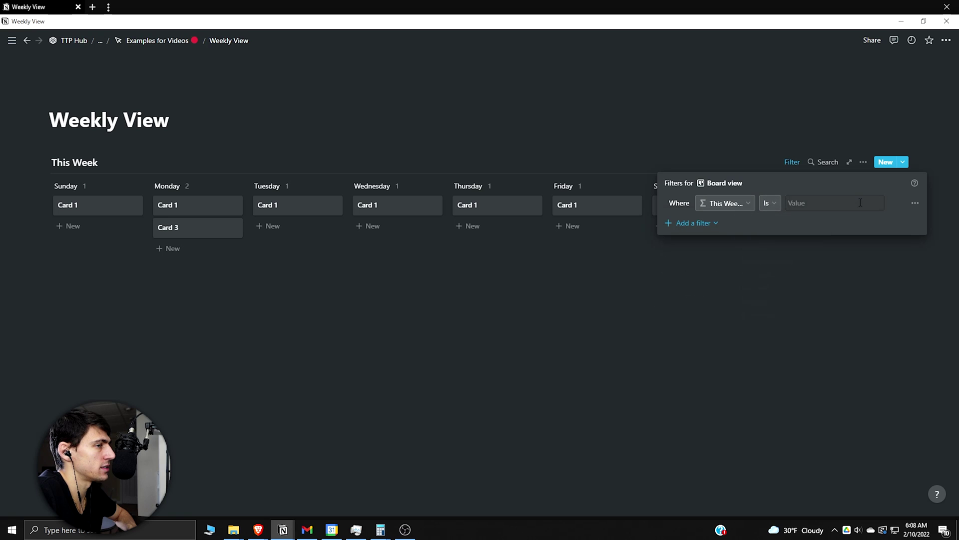
{"action": "left_click", "coordinate": [858, 202]}
{"action": "type", "text": "This Week"}
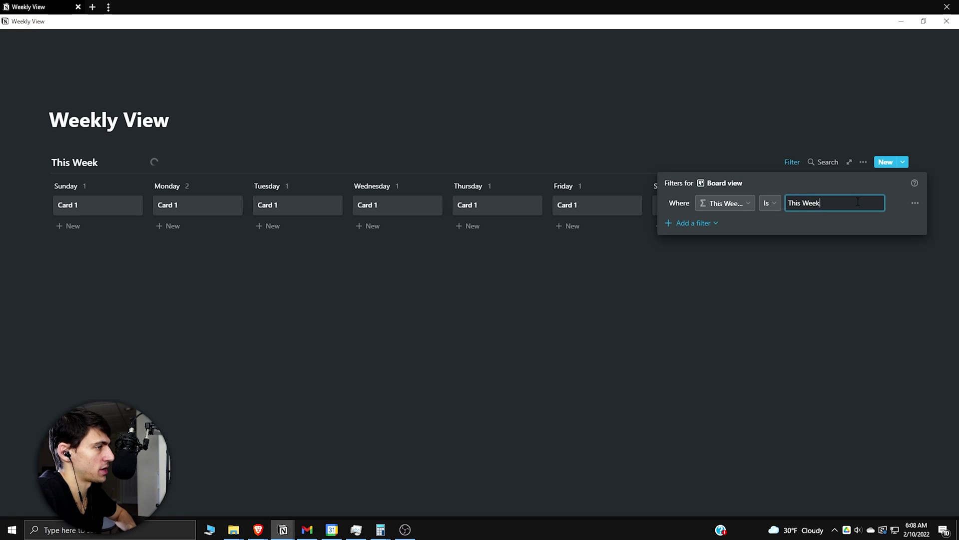
{"action": "left_click", "coordinate": [327, 190]}
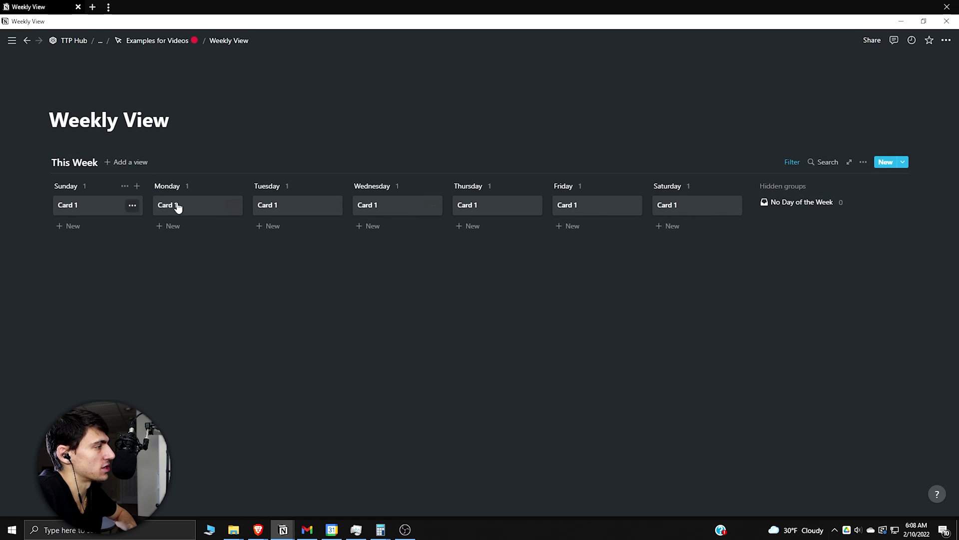
Step: Show the Status checkbox property on the board's cards
{"action": "left_click", "coordinate": [863, 162]}
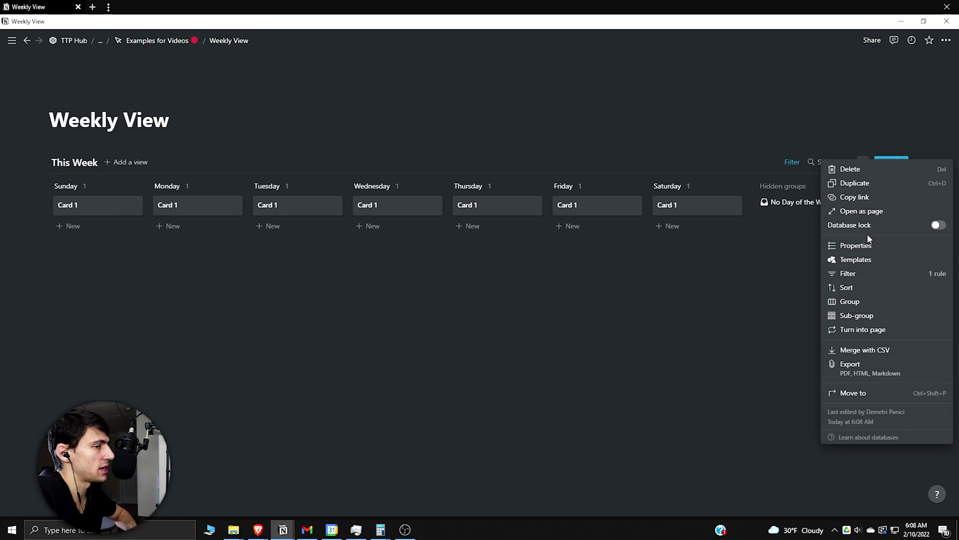
{"action": "left_click", "coordinate": [865, 243]}
{"action": "left_click", "coordinate": [846, 310]}
{"action": "left_click", "coordinate": [247, 185]}
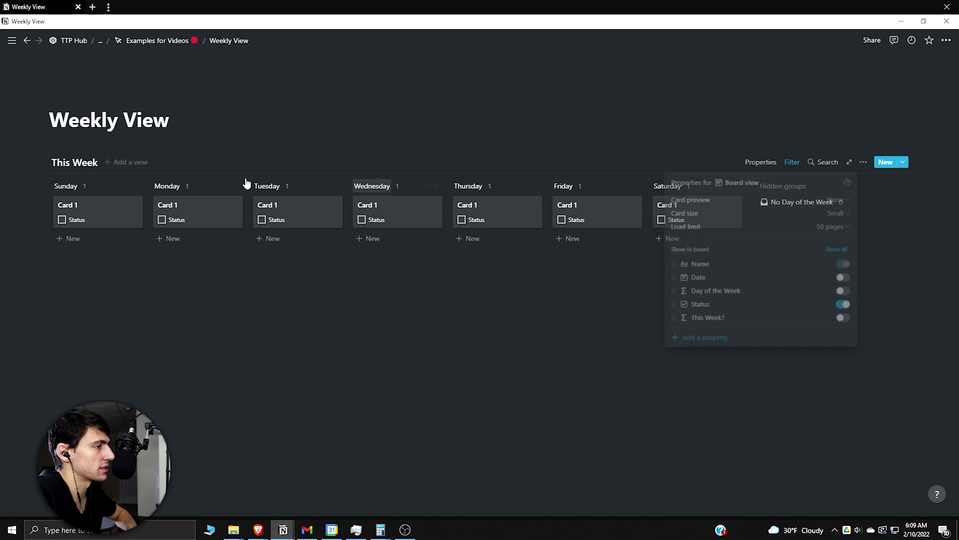
Step: Add a new Table view and duplicate the original Board view
{"action": "left_click", "coordinate": [139, 162]}
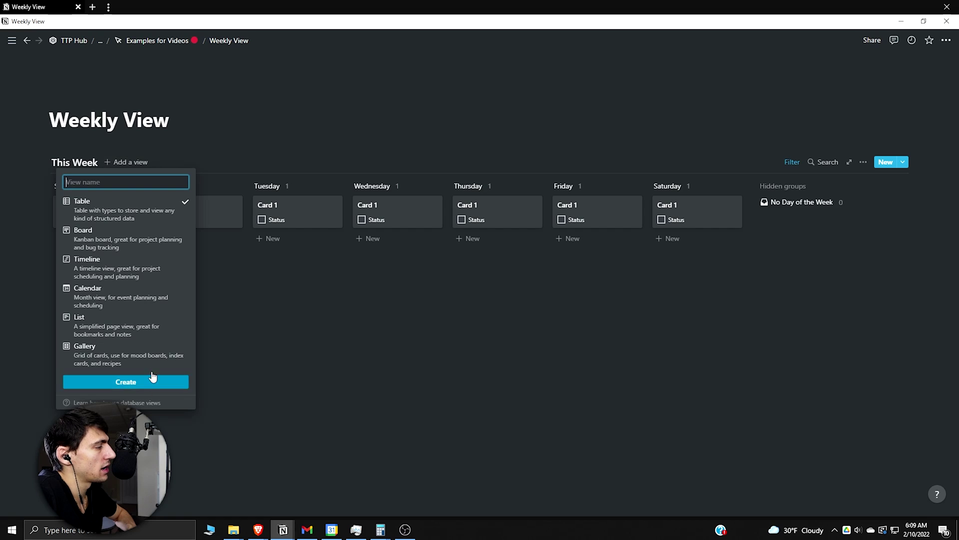
{"action": "left_click", "coordinate": [126, 382]}
{"action": "left_click", "coordinate": [122, 162]}
{"action": "left_click", "coordinate": [195, 200]}
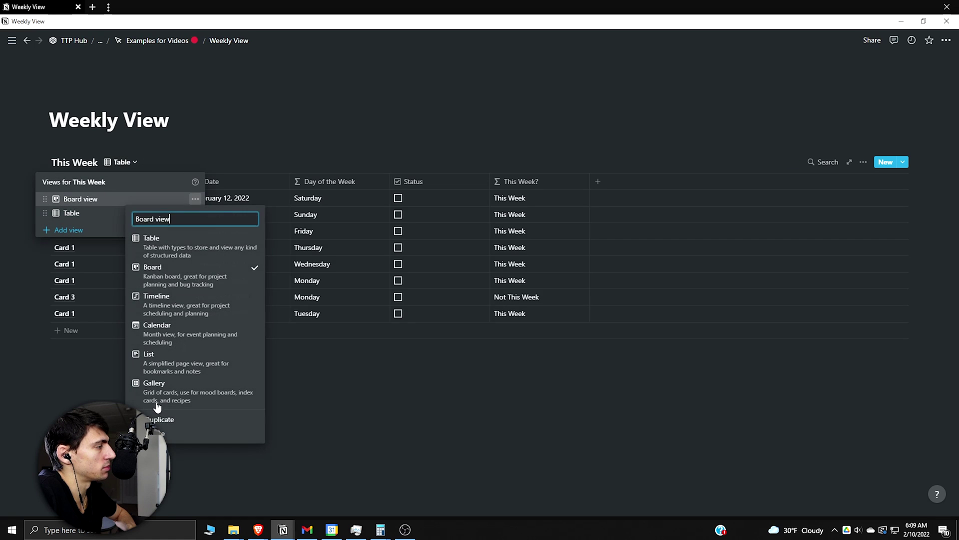
{"action": "left_click", "coordinate": [161, 420]}
Step: Rename the two board views to 'This Week' and 'Not This Week'
{"action": "left_click", "coordinate": [145, 163]}
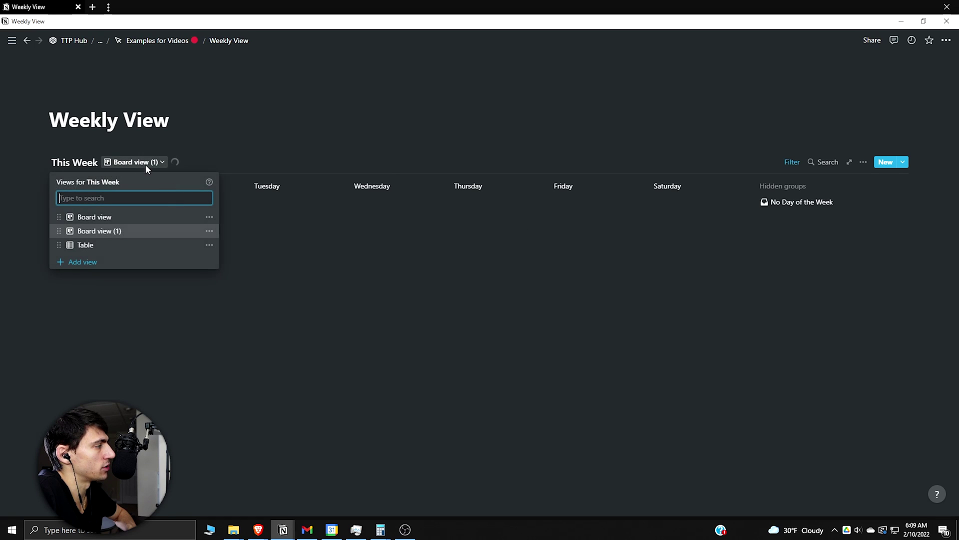
{"action": "left_click", "coordinate": [209, 217]}
{"action": "type", "text": "Thi"}
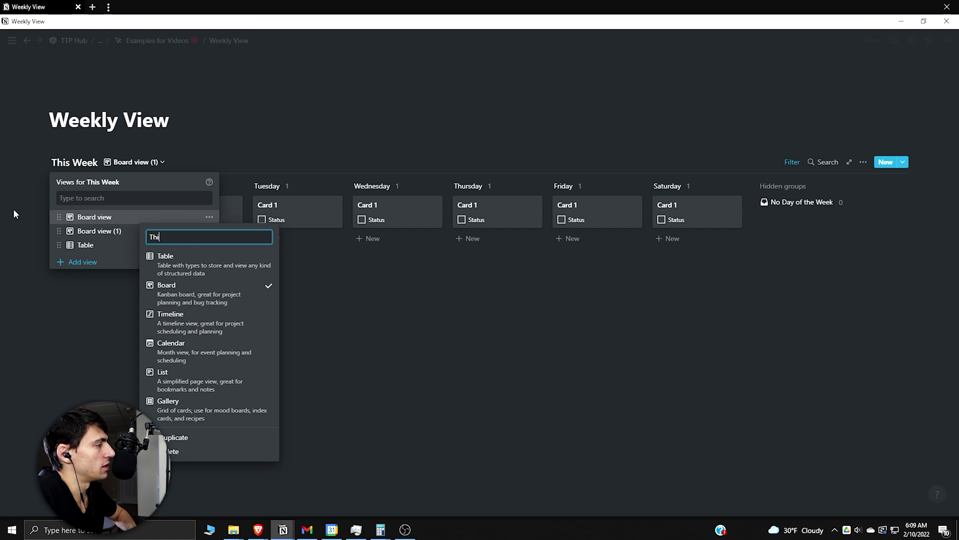
{"action": "type", "text": "s Week"}
{"action": "key", "text": "Return"}
{"action": "left_click", "coordinate": [202, 230]}
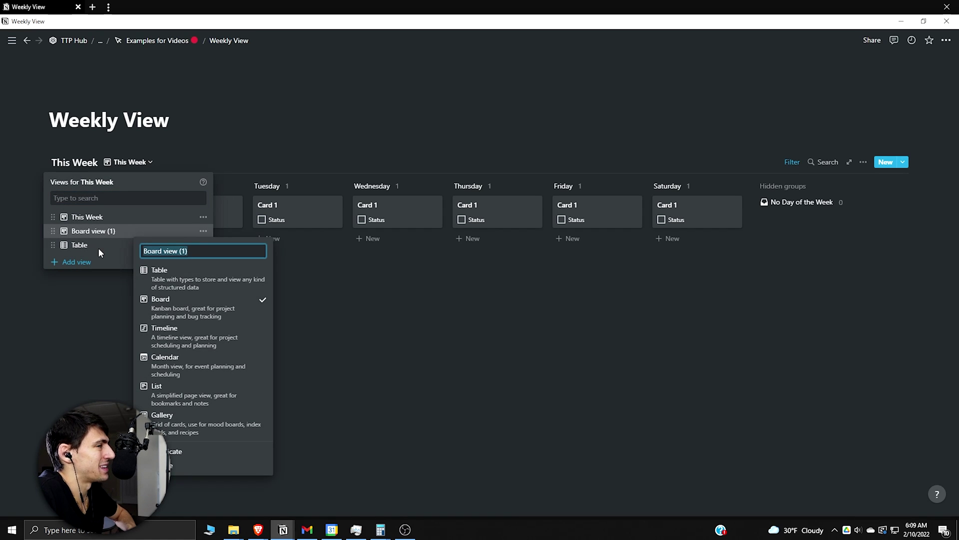
{"action": "type", "text": "Not This Week"}
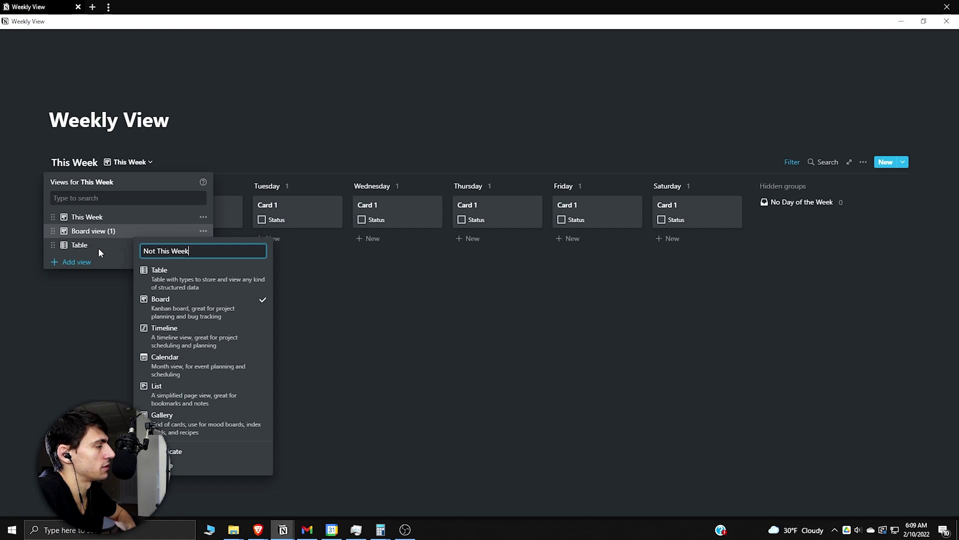
{"action": "key", "text": "Return"}
Step: Delete the Table view
{"action": "left_click", "coordinate": [122, 163]}
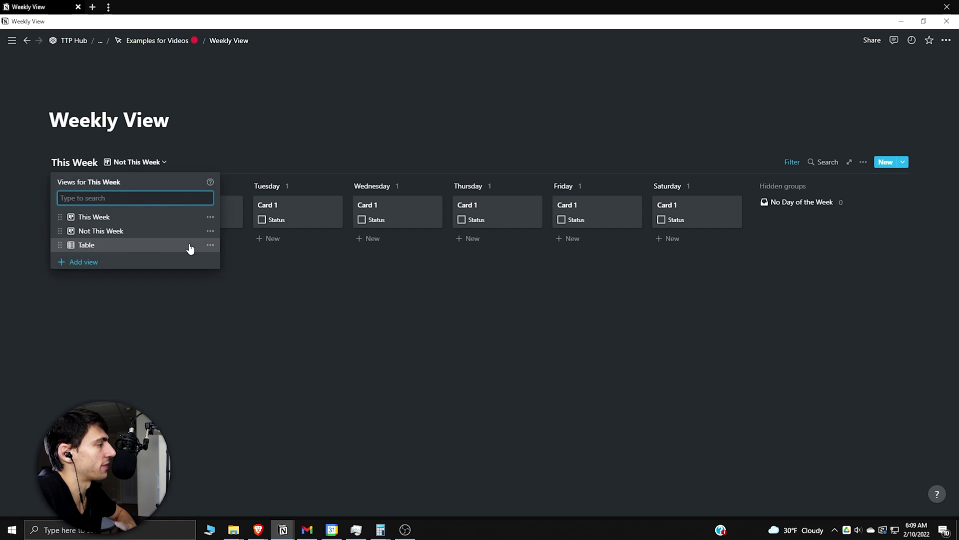
{"action": "left_click", "coordinate": [211, 245]}
{"action": "left_click", "coordinate": [177, 485]}
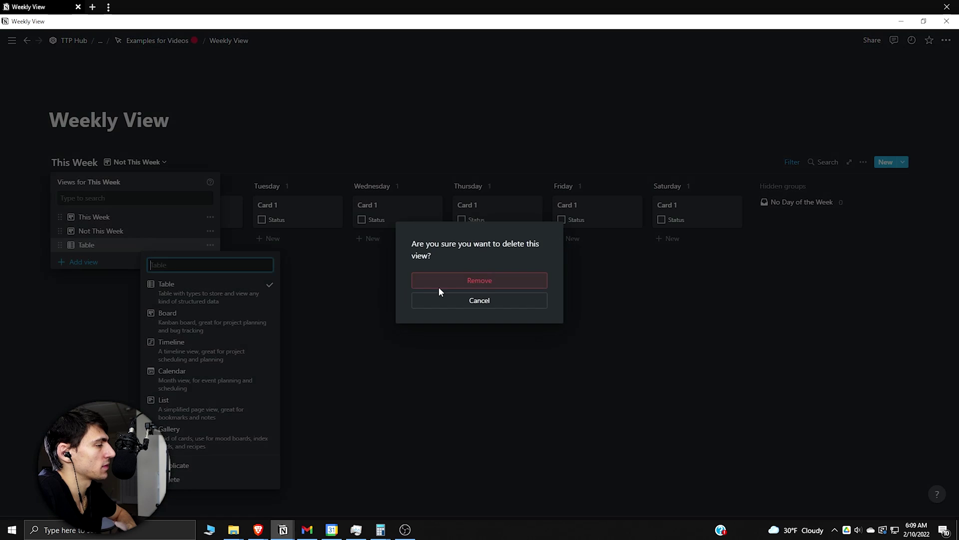
{"action": "left_click", "coordinate": [439, 282]}
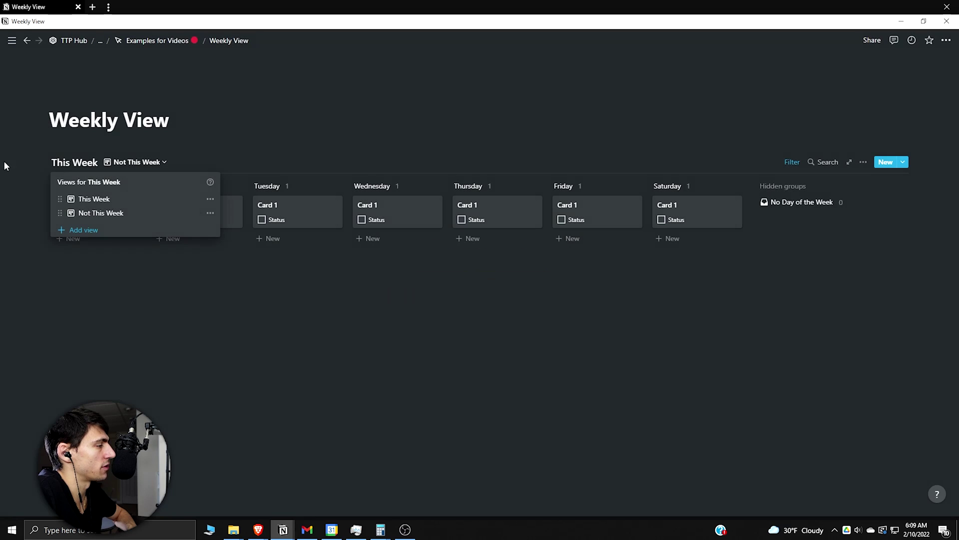
Step: Change the Not This Week view's filter value from This Week to 'Not This Week'
{"action": "left_click", "coordinate": [793, 162]}
{"action": "left_click", "coordinate": [825, 200]}
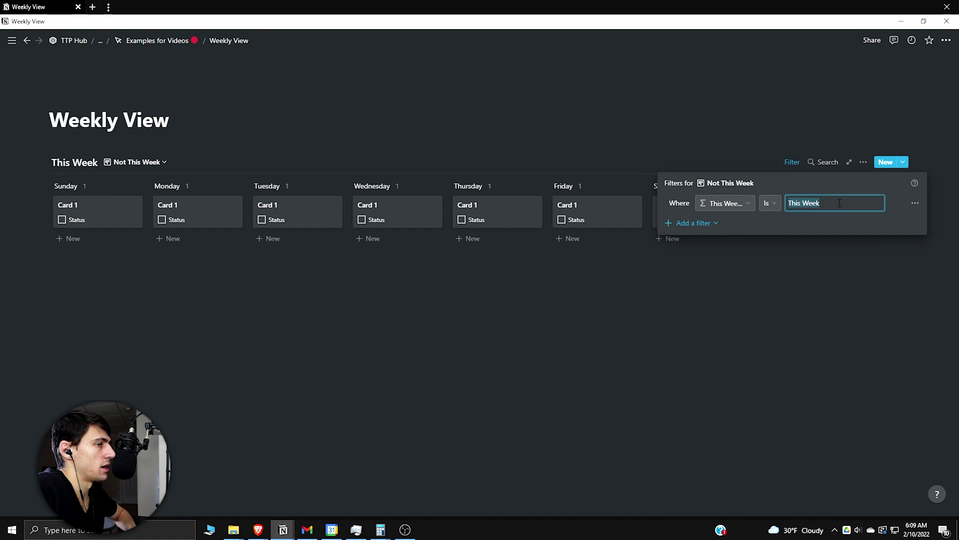
{"action": "double_click", "coordinate": [840, 203]}
{"action": "type", "text": "Not This"}
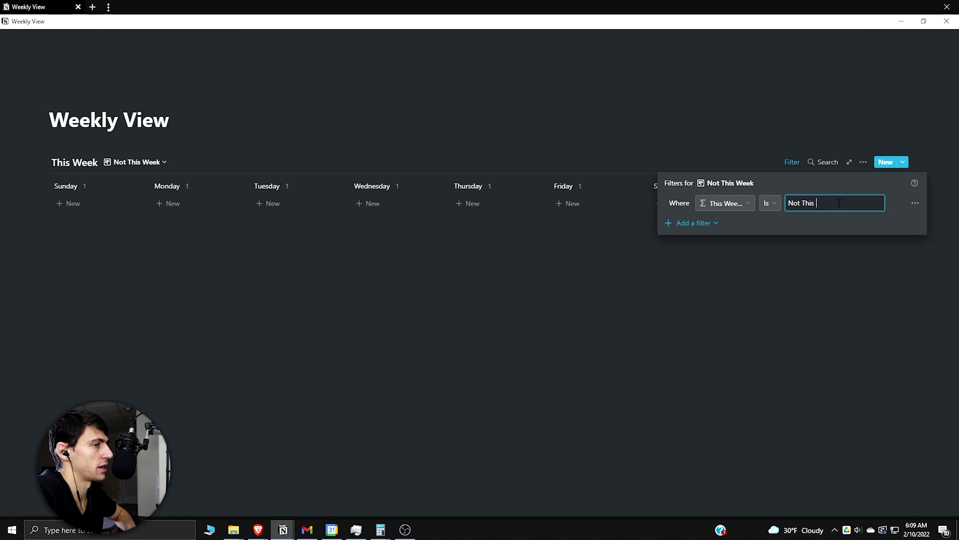
{"action": "type", "text": " Week"}
{"action": "left_click", "coordinate": [595, 229]}
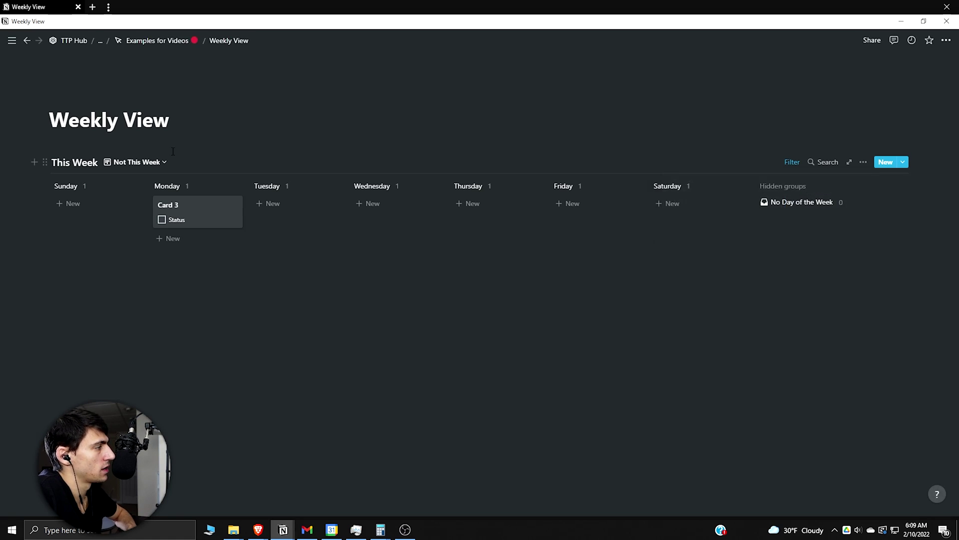
Step: Switch between the This Week and Not This Week views to compare their cards
{"action": "left_click", "coordinate": [145, 162]}
{"action": "left_click", "coordinate": [139, 195]}
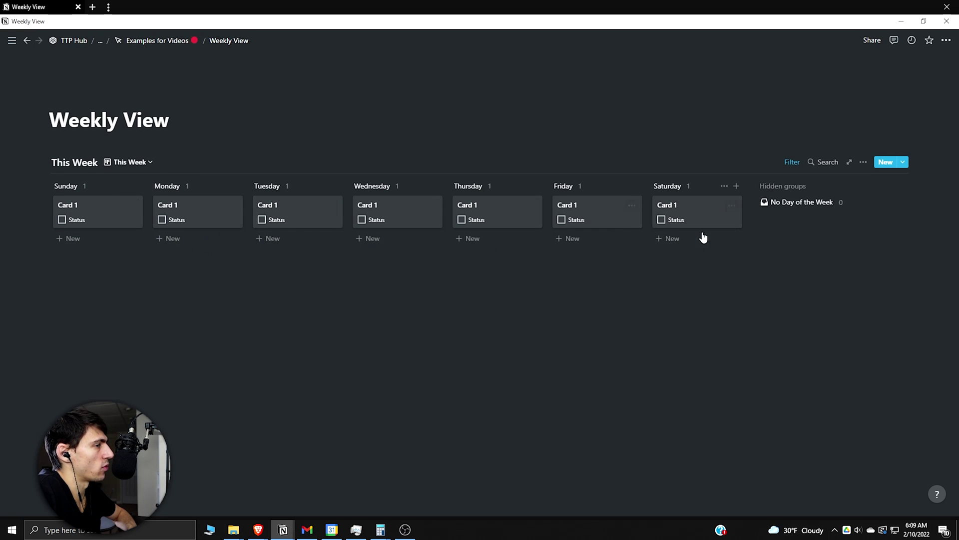
{"action": "left_click", "coordinate": [116, 162]}
{"action": "left_click", "coordinate": [125, 212]}
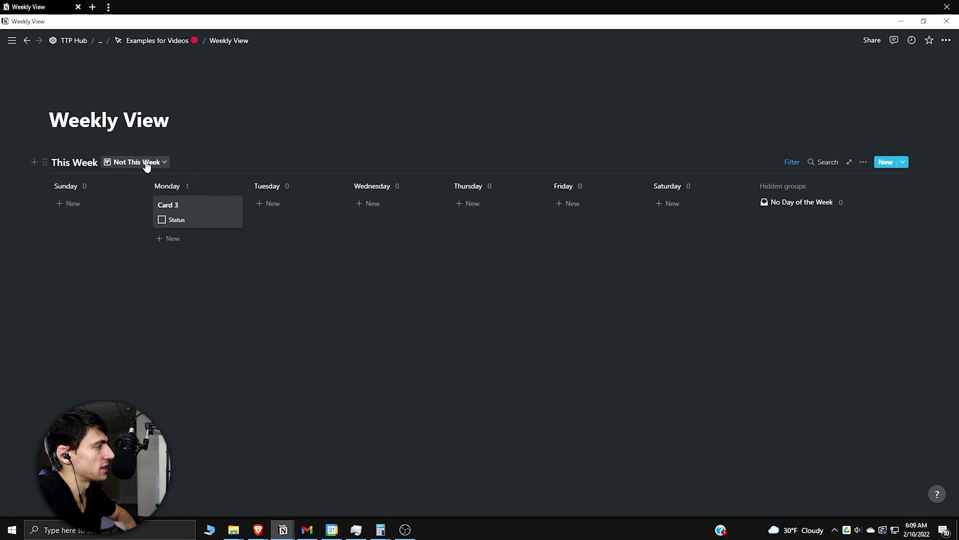
{"action": "left_click", "coordinate": [149, 163]}
Step: Add a Status-is-unchecked filter to the This Week view, then tick Friday's card
{"action": "left_click", "coordinate": [134, 200]}
{"action": "left_click", "coordinate": [863, 162]}
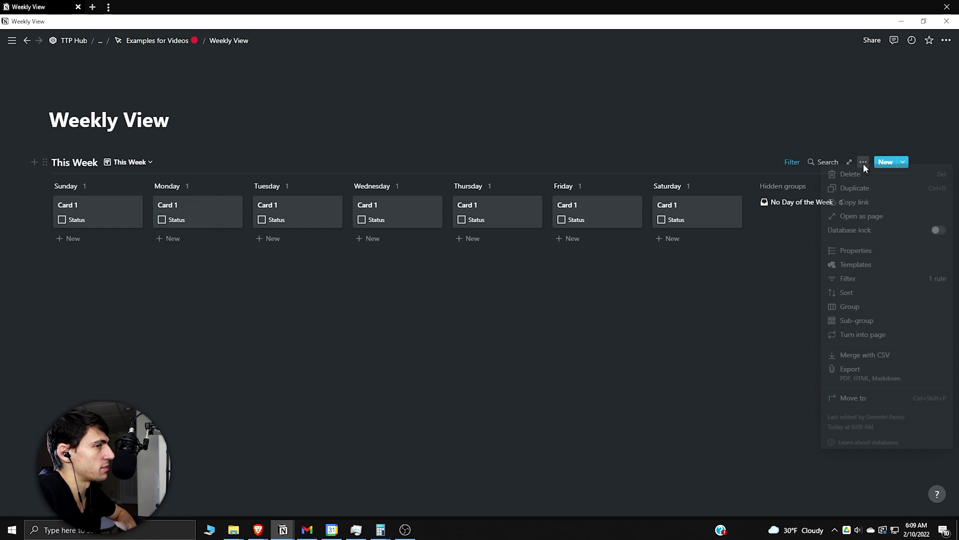
{"action": "left_click", "coordinate": [850, 279]}
{"action": "left_click", "coordinate": [709, 221]}
{"action": "left_click", "coordinate": [704, 242]}
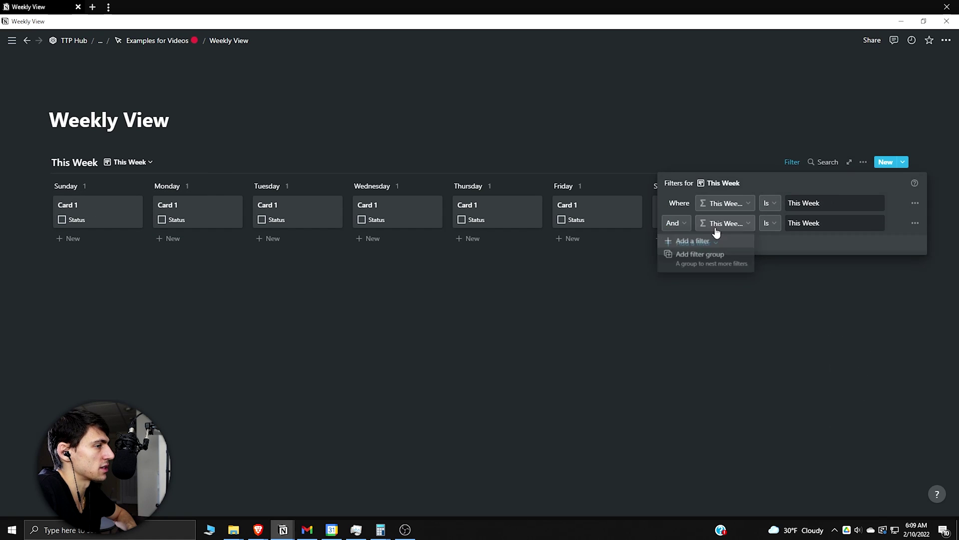
{"action": "left_click", "coordinate": [721, 223]}
{"action": "left_click", "coordinate": [685, 307]}
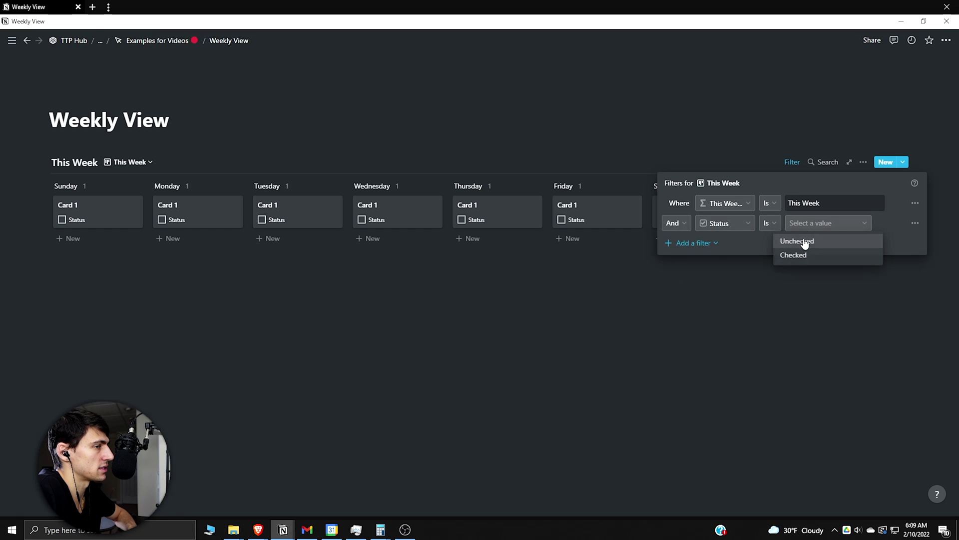
{"action": "left_click", "coordinate": [802, 245]}
{"action": "left_click", "coordinate": [492, 293]}
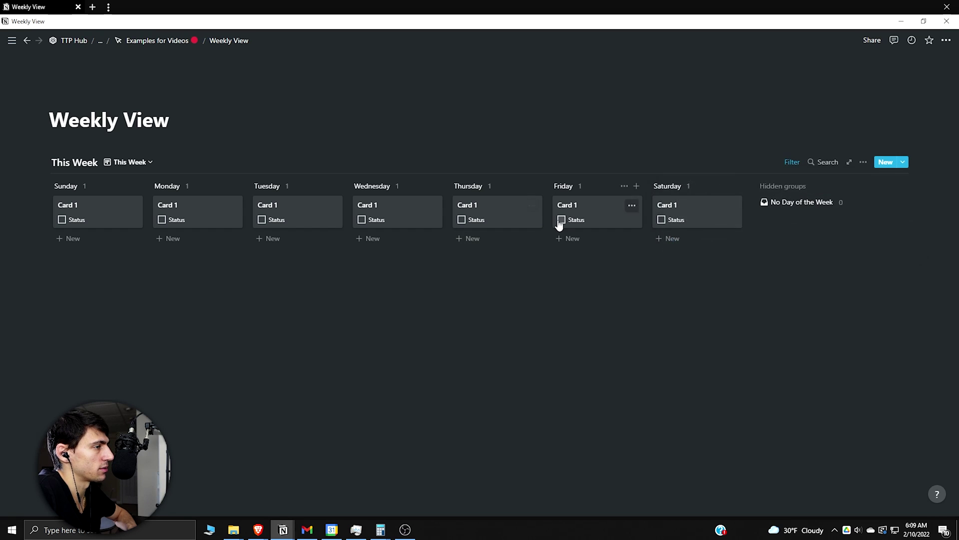